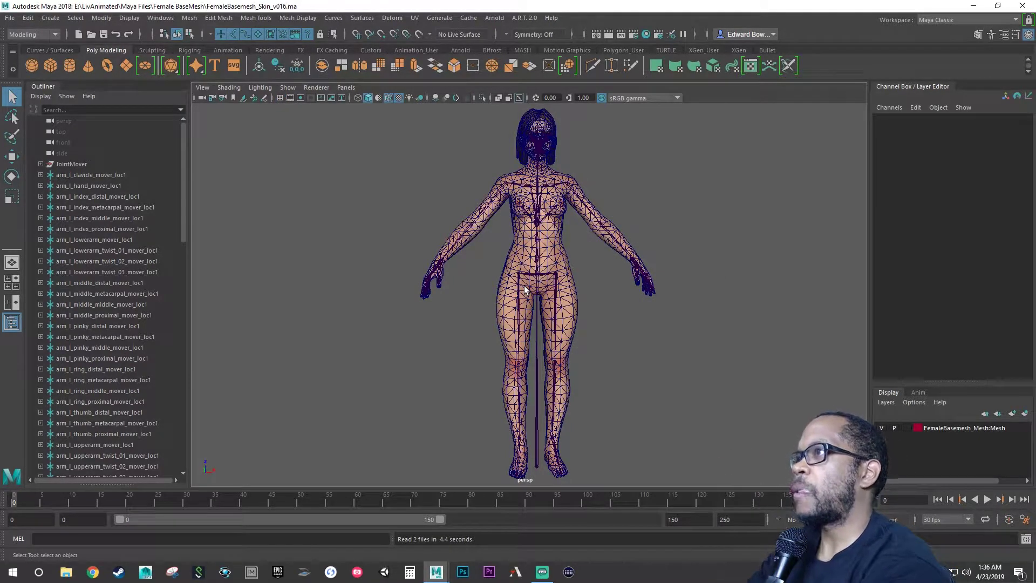
Check the scene's loading output in the Script Editor and minimize it
{"action": "left_click_drag", "start_coordinate": [596, 275], "coordinate": [478, 278], "text": "alt"}
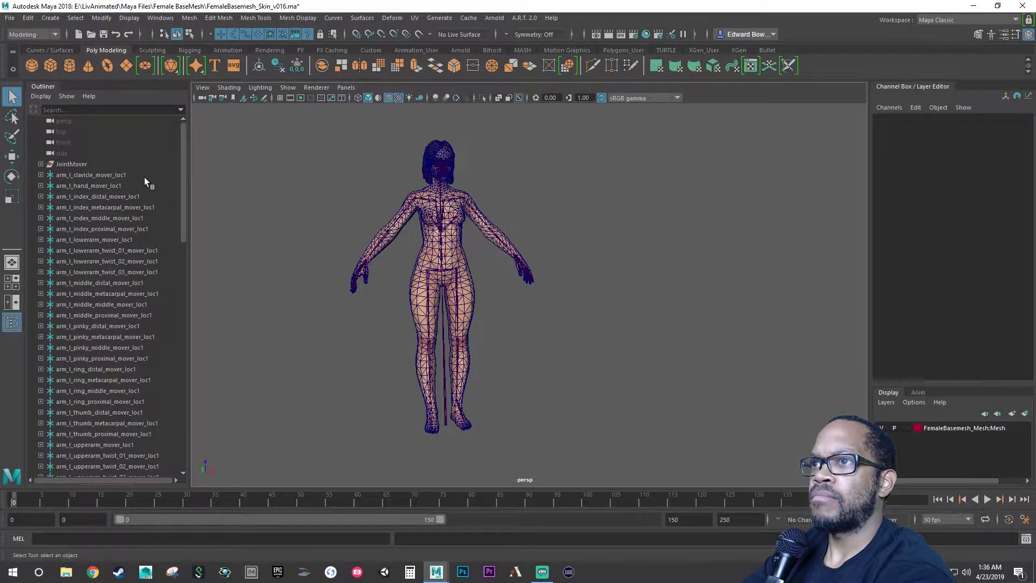
{"action": "left_click_drag", "start_coordinate": [186, 166], "coordinate": [189, 167]}
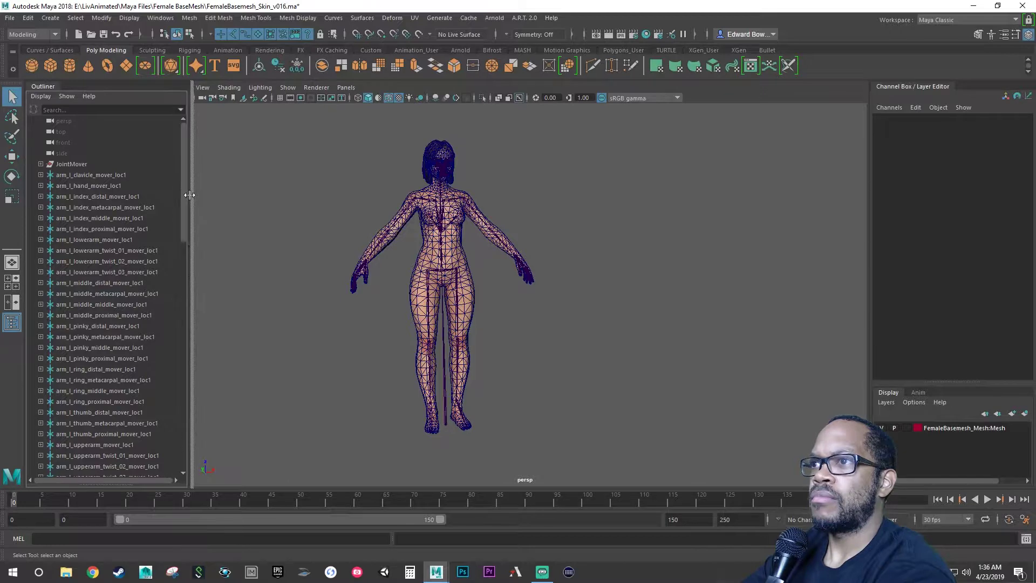
{"action": "left_click", "coordinate": [1026, 538]}
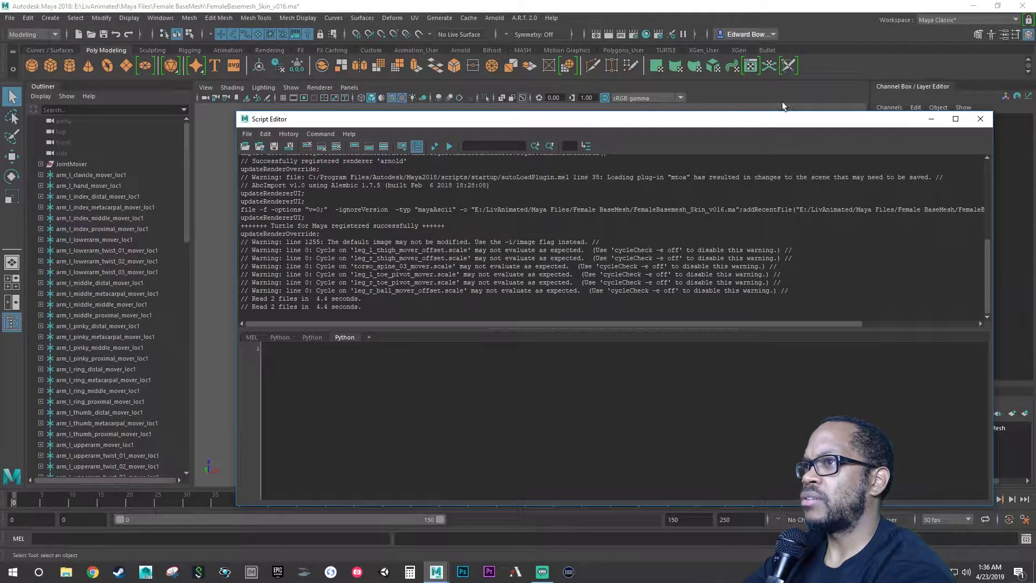
{"action": "left_click", "coordinate": [931, 119]}
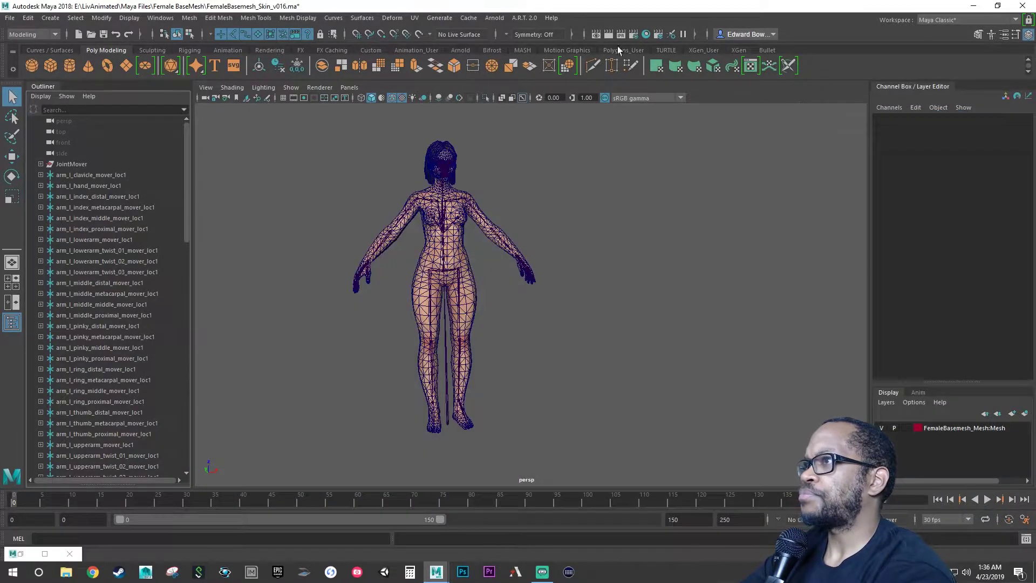
Open the A.R.T. 2.0 Rig Creator and try to build the rig with the female base mesh selected
{"action": "left_click", "coordinate": [531, 18]}
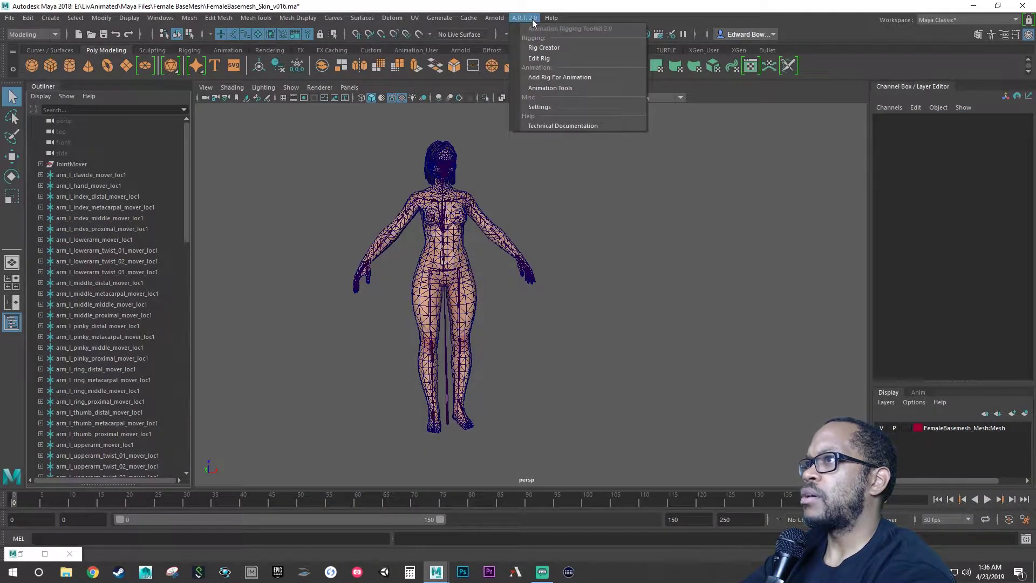
{"action": "left_click", "coordinate": [557, 49]}
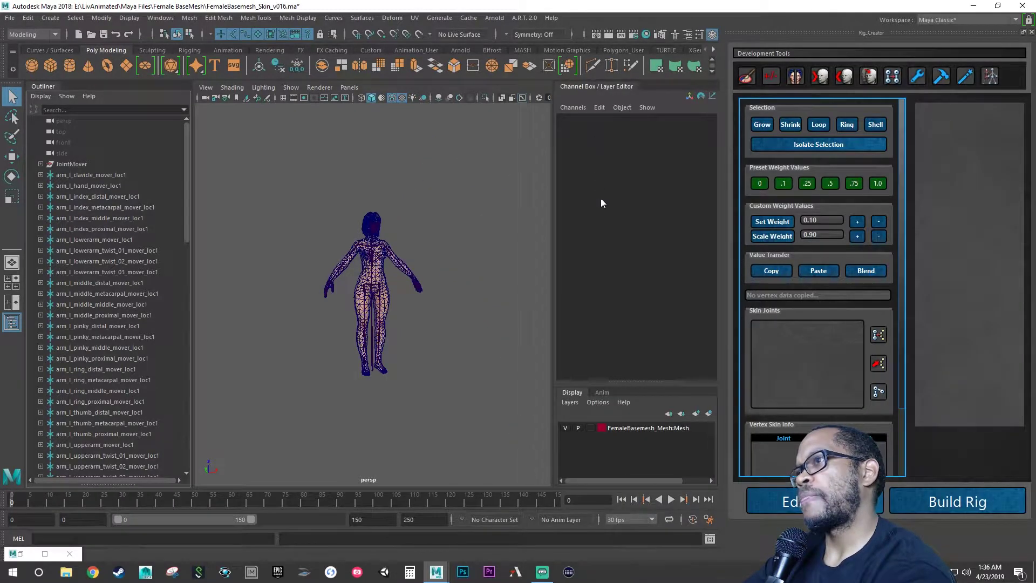
{"action": "left_click", "coordinate": [390, 296]}
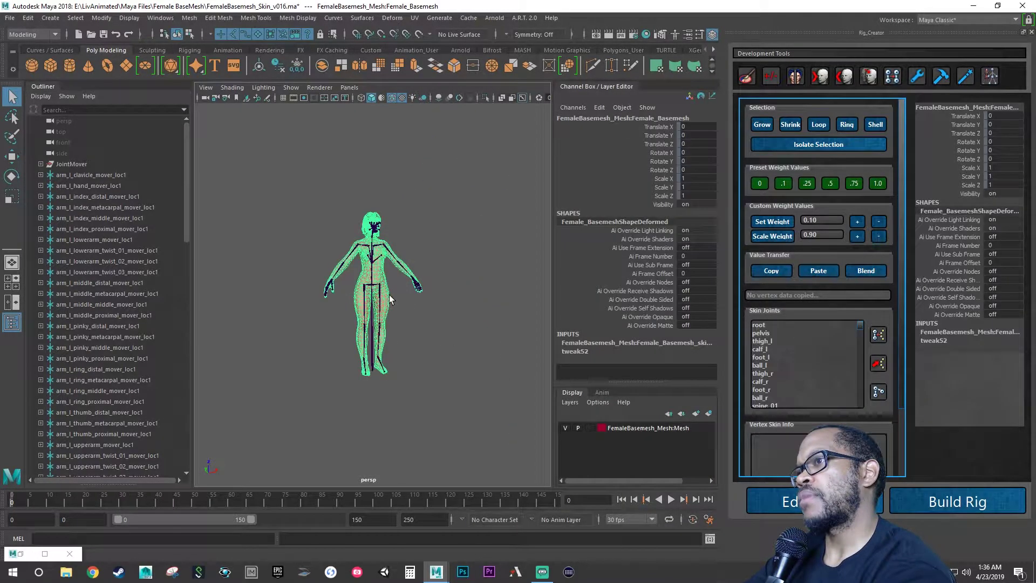
{"action": "left_click", "coordinate": [937, 506]}
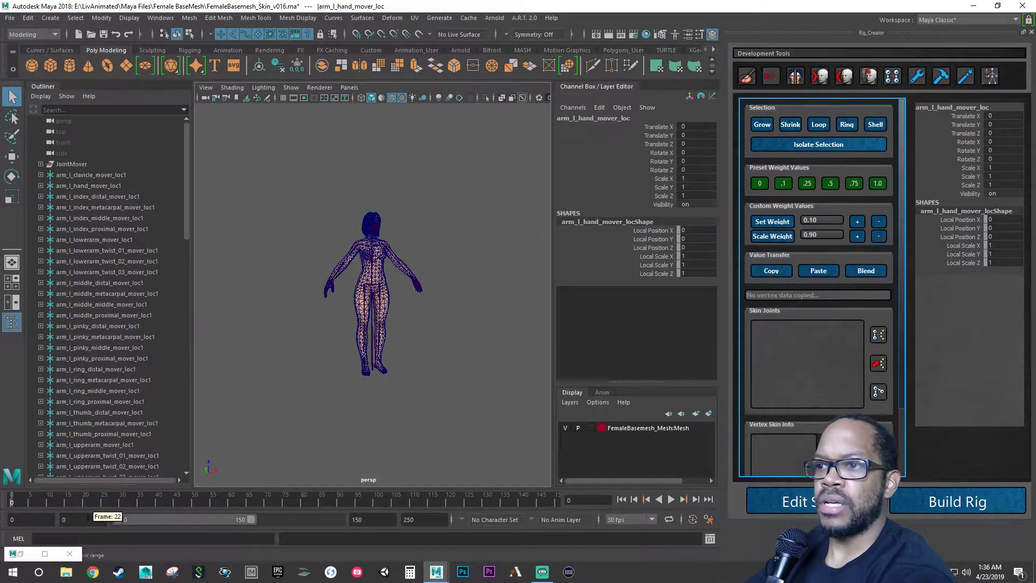
Read the rig build error in the Script Editor and look through the Outliner for stray duplicate mover locators
{"action": "left_click", "coordinate": [710, 539]}
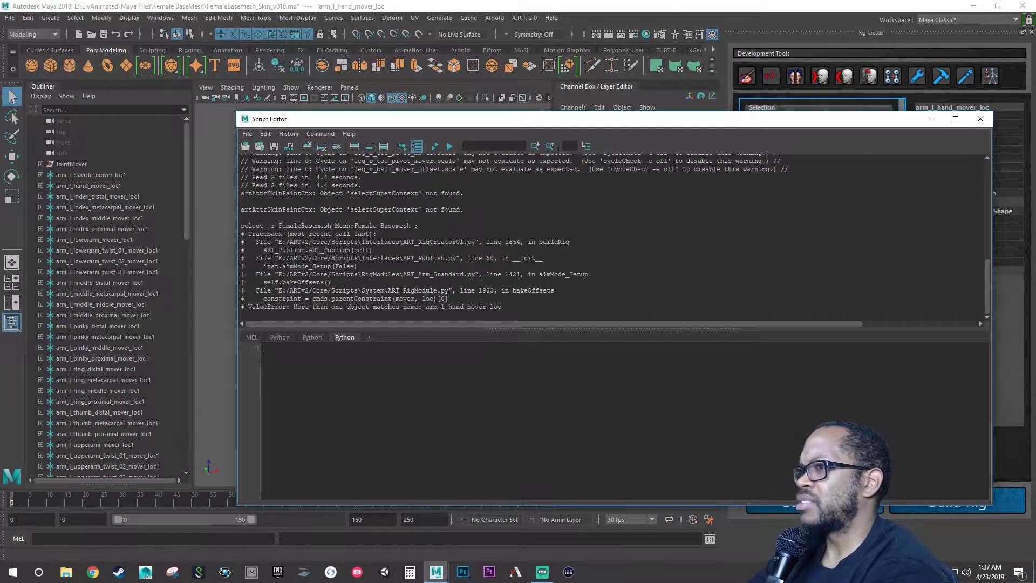
{"action": "left_click", "coordinate": [981, 119]}
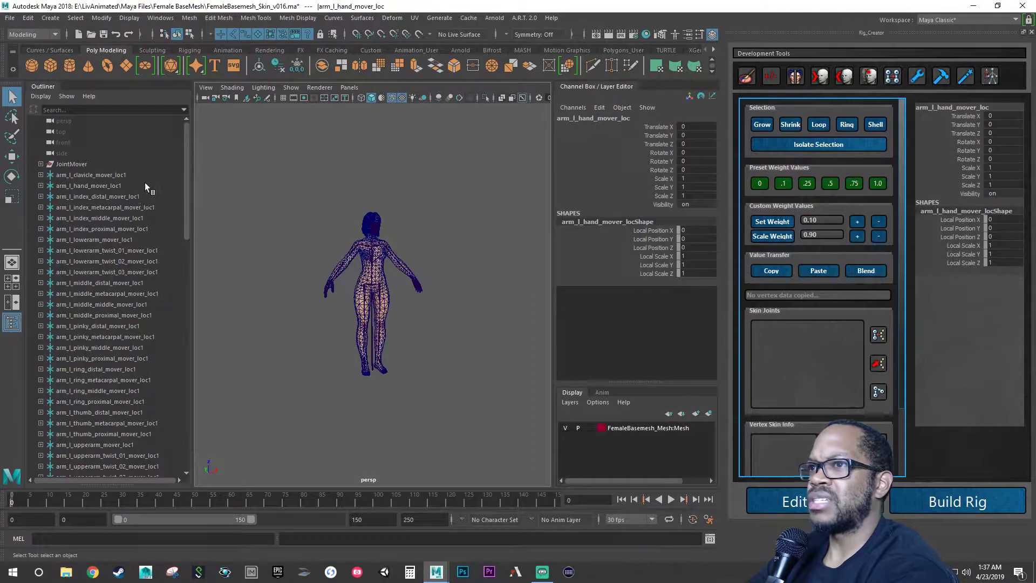
{"action": "left_click", "coordinate": [86, 175]}
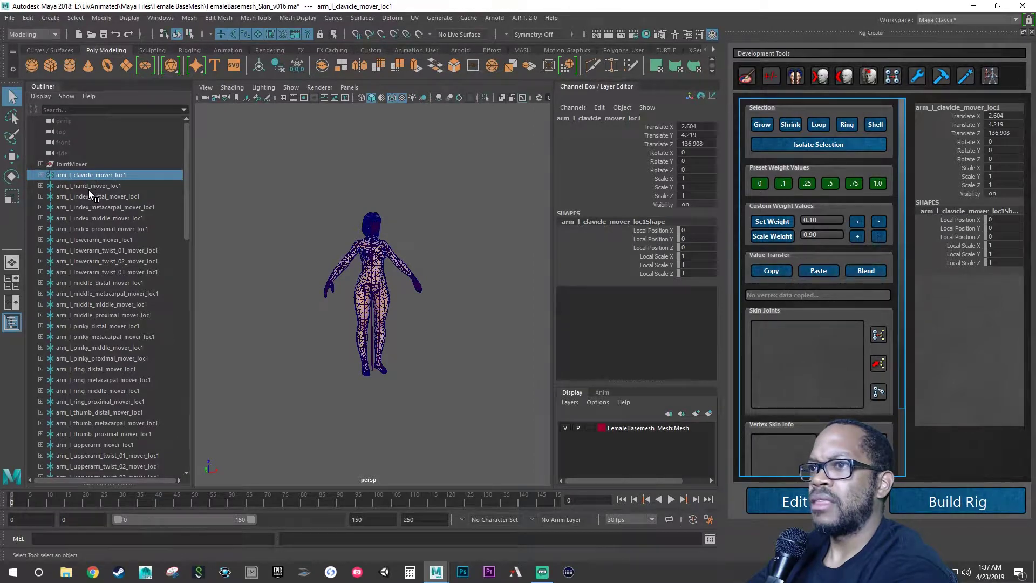
{"action": "scroll", "coordinate": [89, 190], "scroll_direction": "down", "scroll_amount": 15}
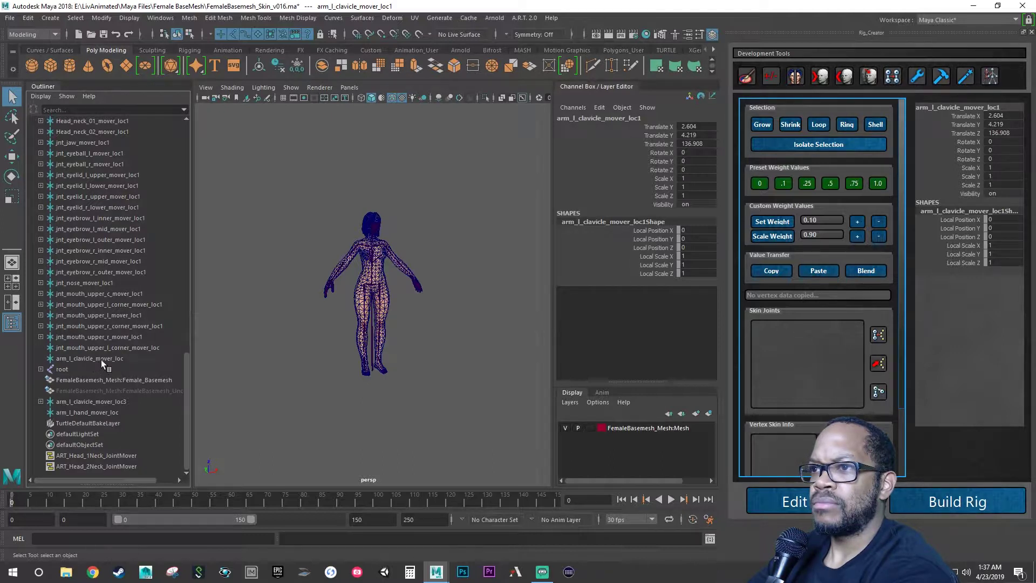
{"action": "left_click", "coordinate": [112, 412]}
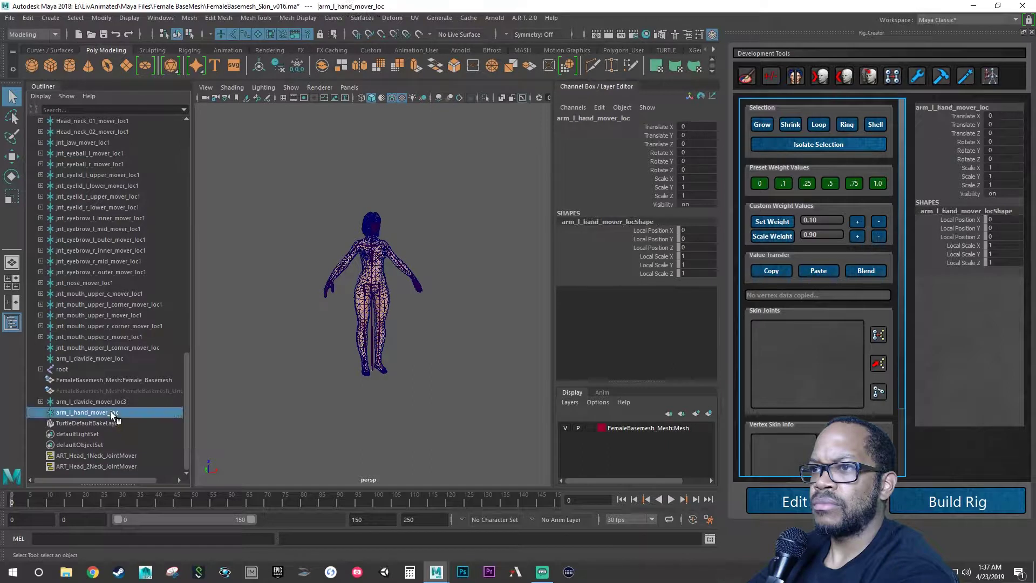
{"action": "left_click", "coordinate": [86, 359], "text": "ctrl"}
{"action": "left_click", "coordinate": [87, 352], "text": "ctrl"}
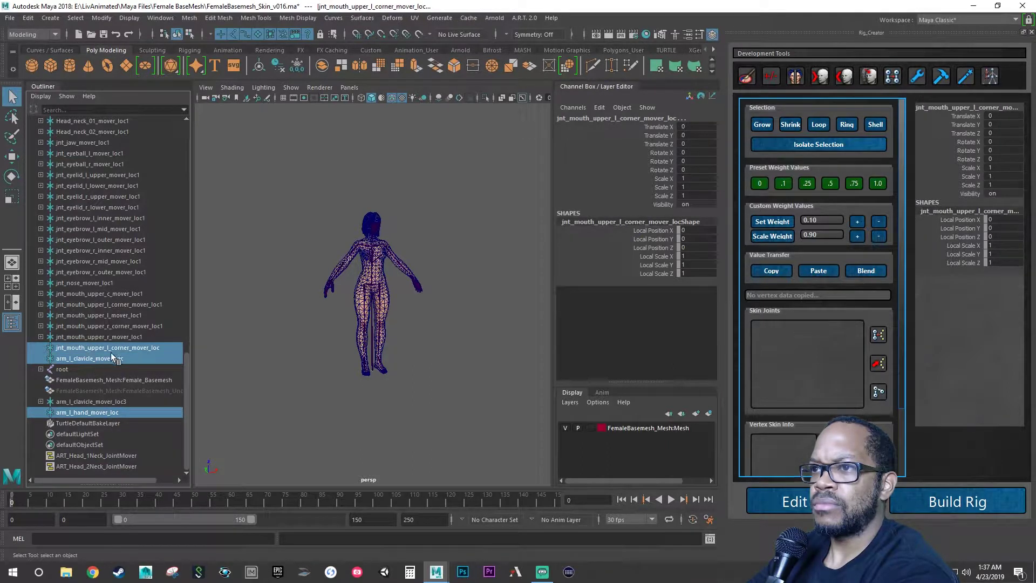
{"action": "left_click", "coordinate": [41, 401]}
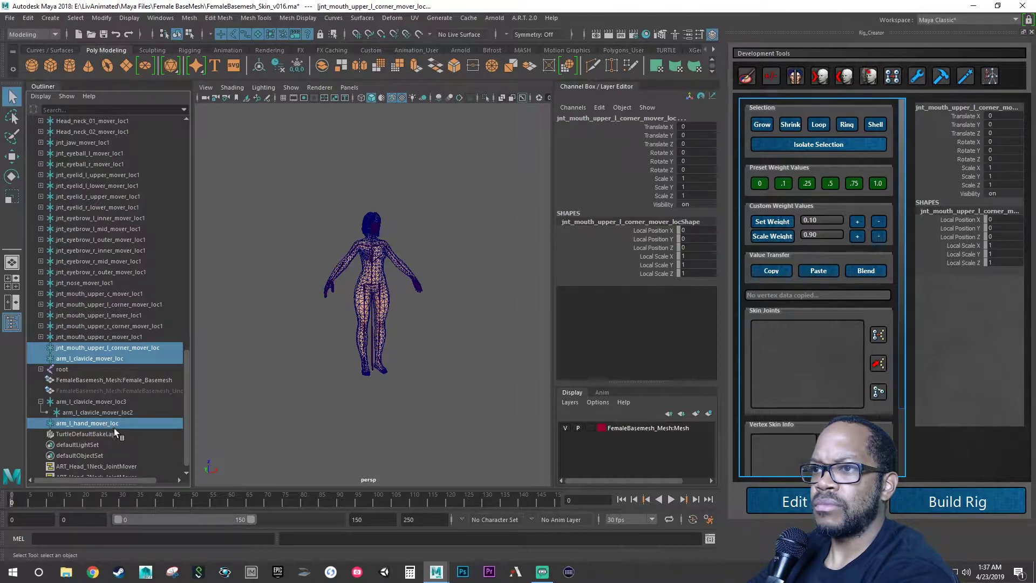
{"action": "scroll", "coordinate": [92, 303], "scroll_direction": "up", "scroll_amount": 5}
{"action": "scroll", "coordinate": [510, 394], "scroll_direction": "down", "scroll_amount": 5}
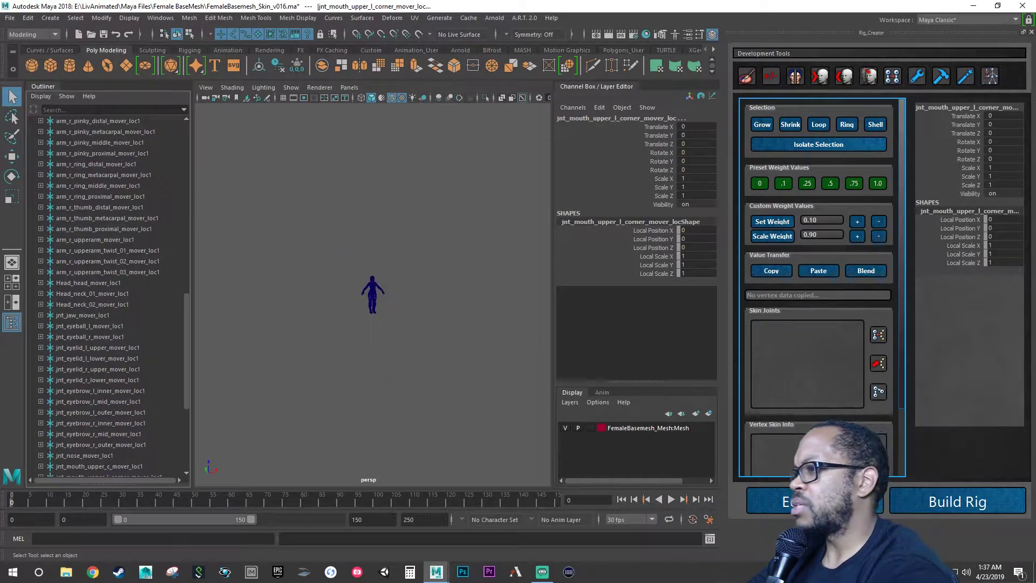
Reopen the Script Editor and compare the build error with the mover locators listed in the Outliner
{"action": "left_click", "coordinate": [710, 540]}
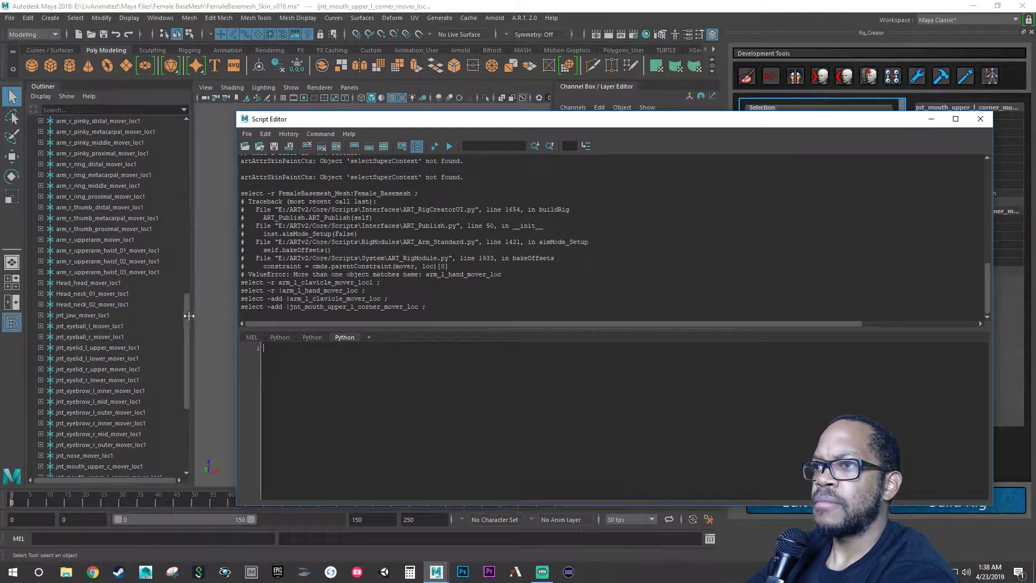
{"action": "scroll", "coordinate": [186, 319], "scroll_direction": "up", "scroll_amount": 3}
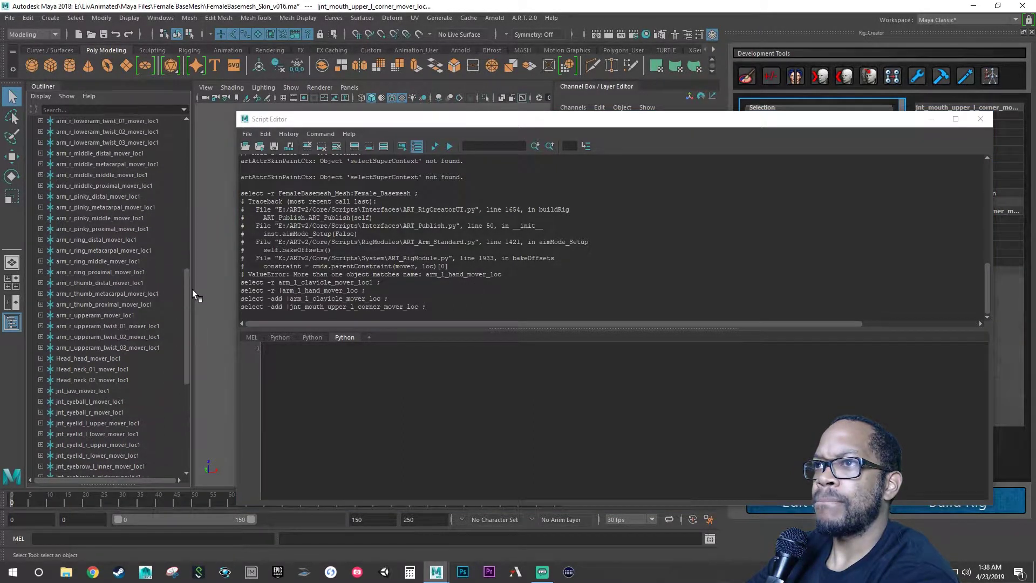
{"action": "scroll", "coordinate": [192, 286], "scroll_direction": "up", "scroll_amount": 2}
{"action": "left_click_drag", "start_coordinate": [193, 280], "coordinate": [202, 226]}
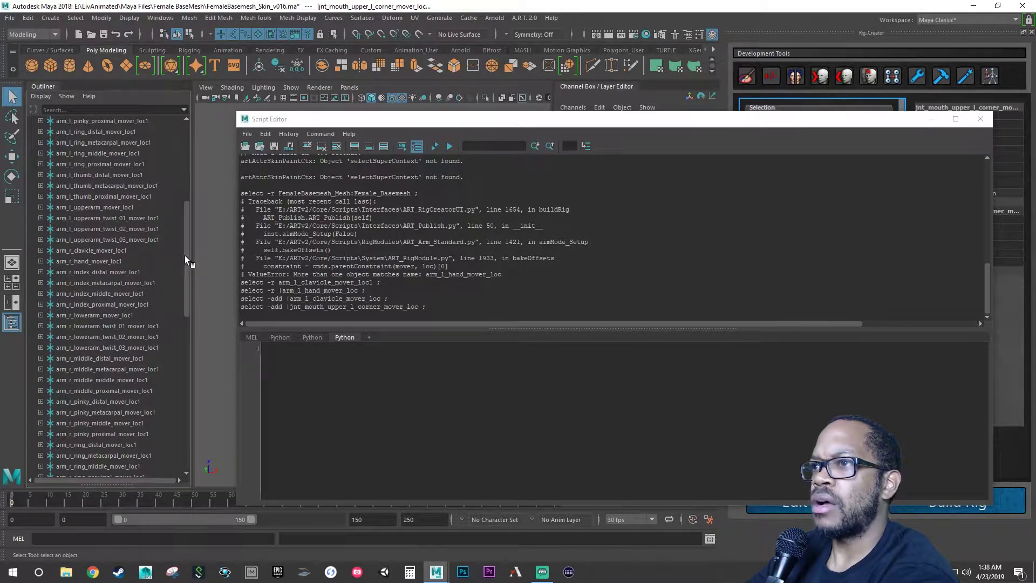
{"action": "left_click_drag", "start_coordinate": [184, 254], "coordinate": [205, 383]}
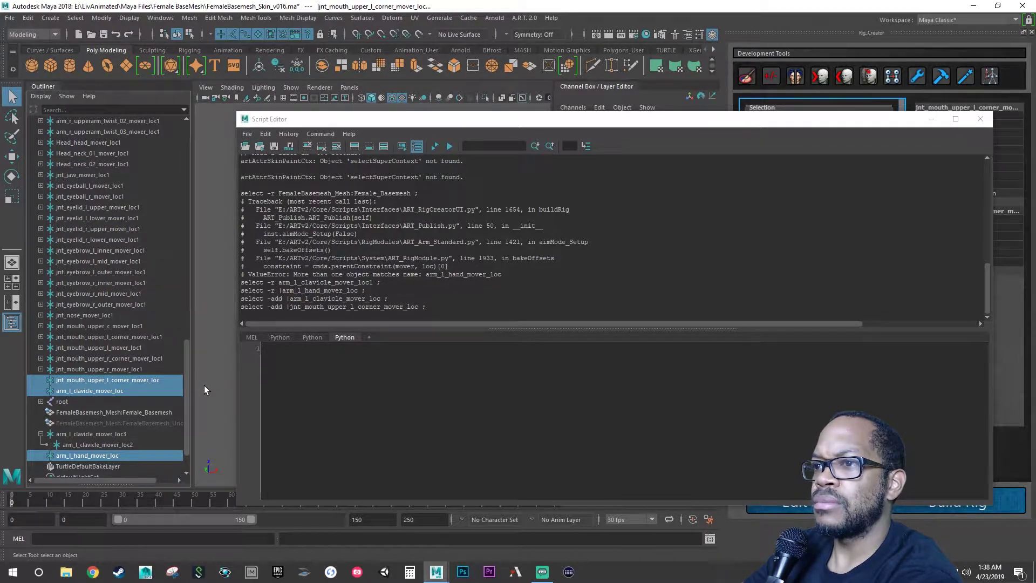
{"action": "left_click_drag", "start_coordinate": [188, 387], "coordinate": [190, 397]}
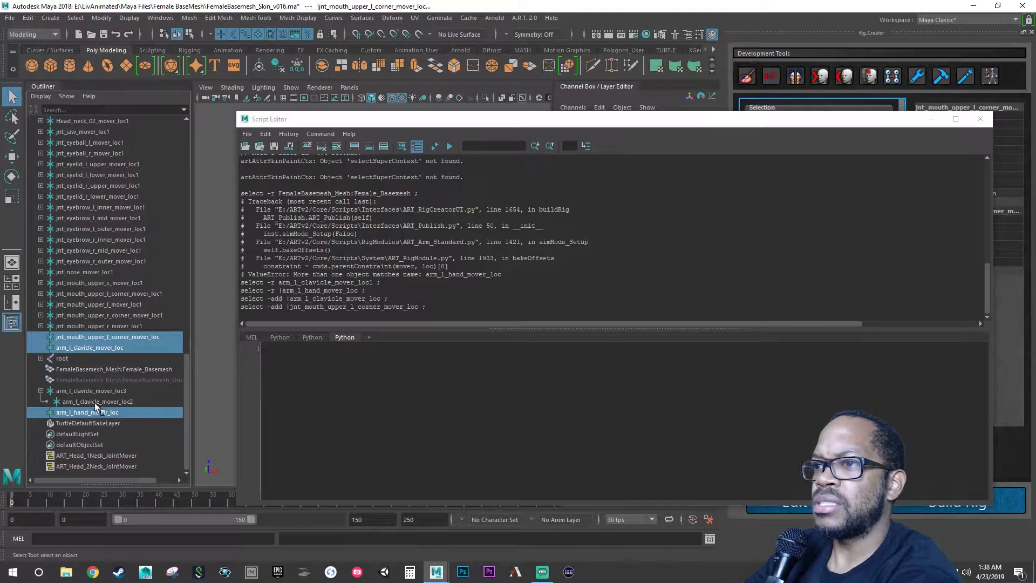
Delete the stray locators jnt_mouth_upper_l_corner_mover_loc, arm_l_clavicle_mover_loc and arm_l_hand_mover_loc
{"action": "left_click", "coordinate": [40, 389]}
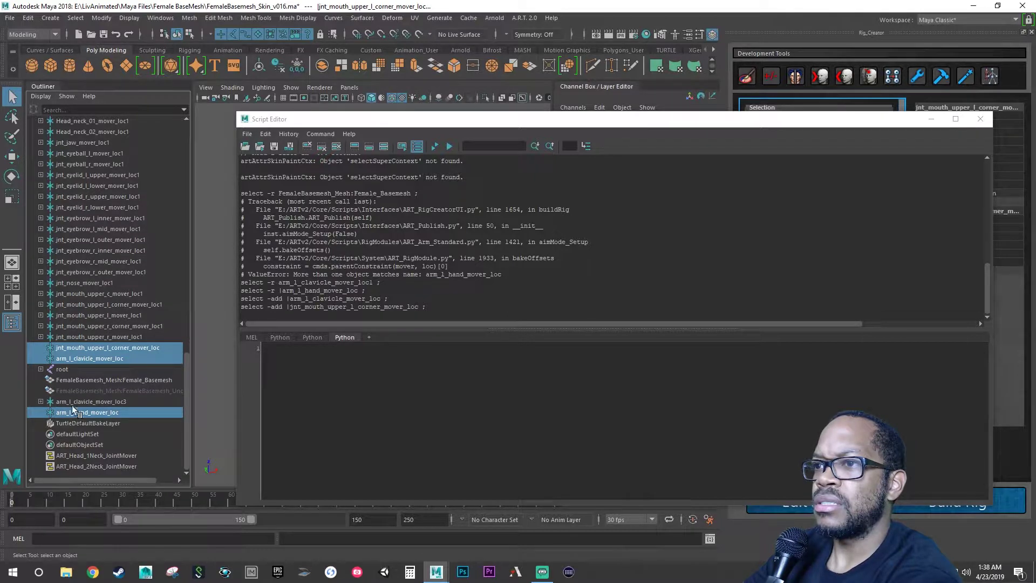
{"action": "left_click", "coordinate": [86, 348]}
{"action": "left_click", "coordinate": [82, 358], "text": "ctrl"}
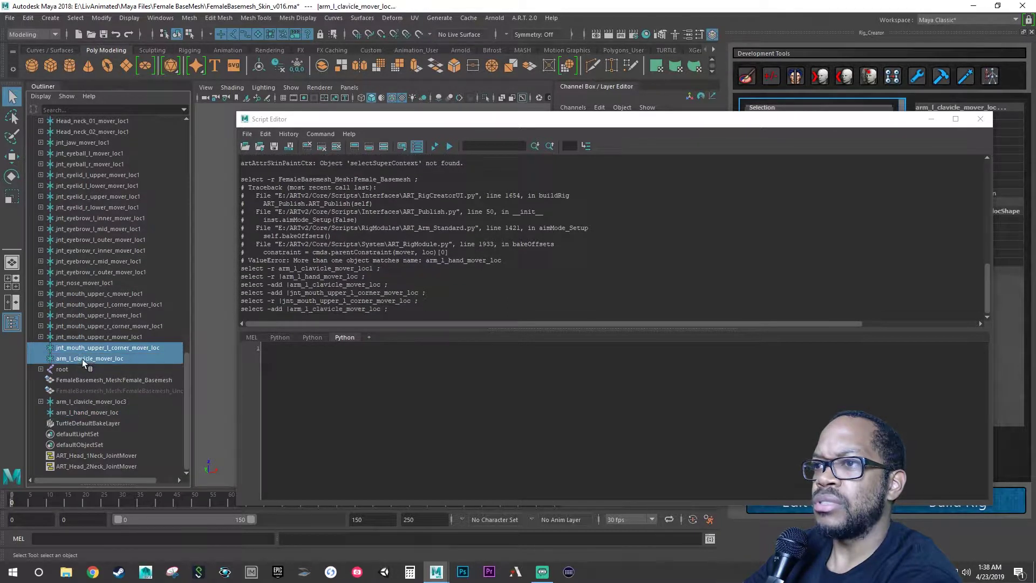
{"action": "left_click", "coordinate": [74, 413], "text": "ctrl"}
{"action": "key", "text": "Delete"}
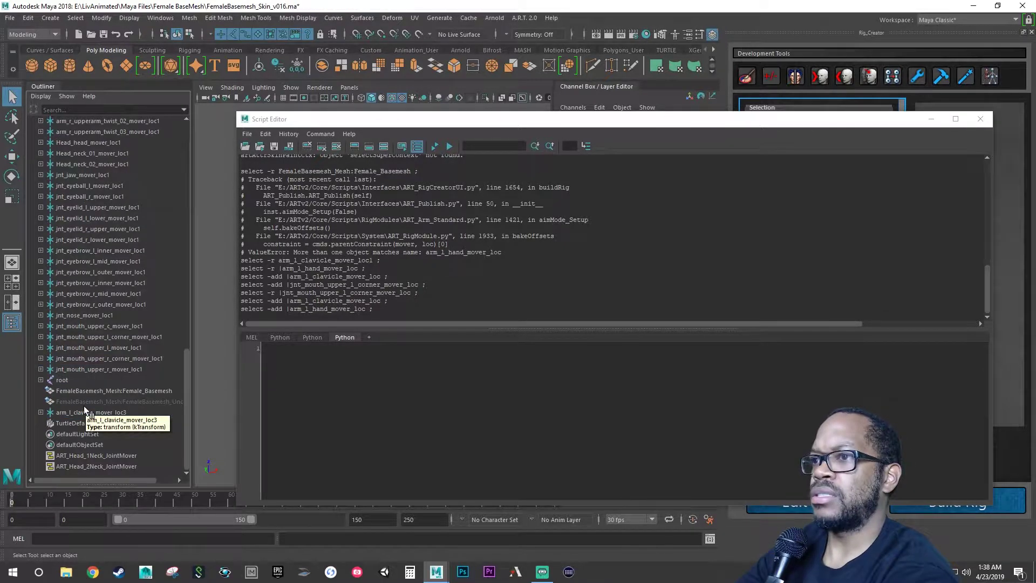
Close the Script Editor and try to build the rig again with the female base mesh selected
{"action": "left_click", "coordinate": [988, 117]}
{"action": "key", "text": "f"}
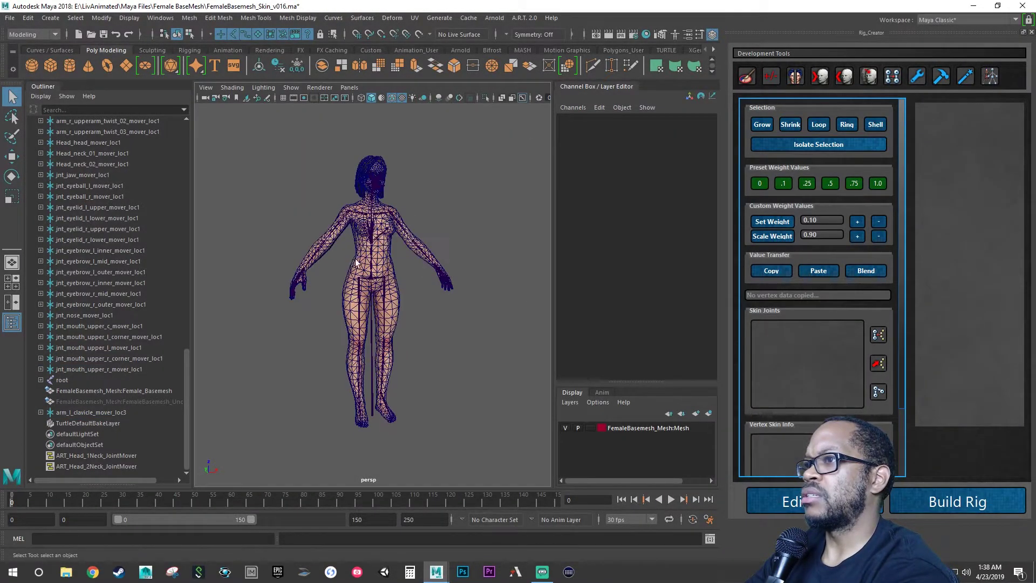
{"action": "right_click_drag", "start_coordinate": [355, 263], "coordinate": [420, 275], "text": "alt"}
{"action": "left_click_drag", "start_coordinate": [421, 275], "coordinate": [418, 294], "text": "alt"}
{"action": "right_click_drag", "start_coordinate": [418, 294], "coordinate": [399, 304], "text": "alt"}
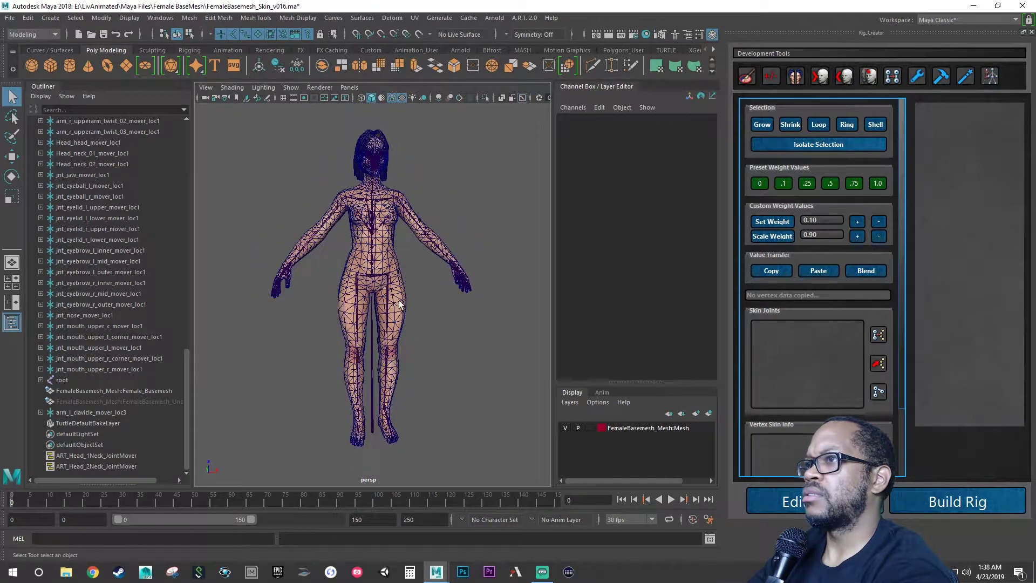
{"action": "left_click", "coordinate": [400, 304]}
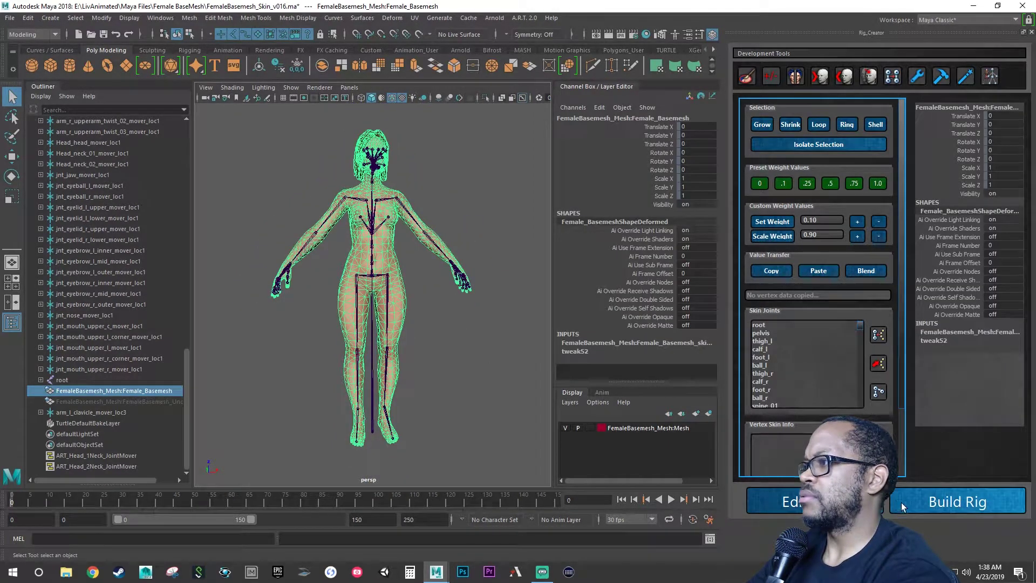
{"action": "left_click", "coordinate": [920, 501]}
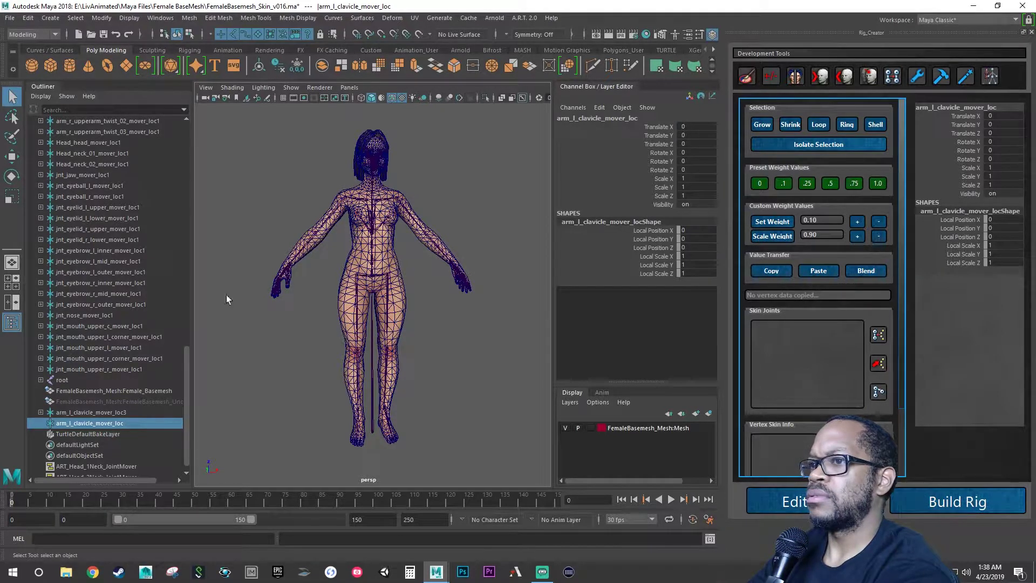
Delete all leftover mover locators from arm_l_clavicle_mover_loc1 through jnt_mouth_upper_r_mover_loc1, plus arm_l_clavicle_mover_loc3 and arm_l_clavicle_mover_loc
{"action": "scroll", "coordinate": [128, 295], "scroll_direction": "down", "scroll_amount": 1}
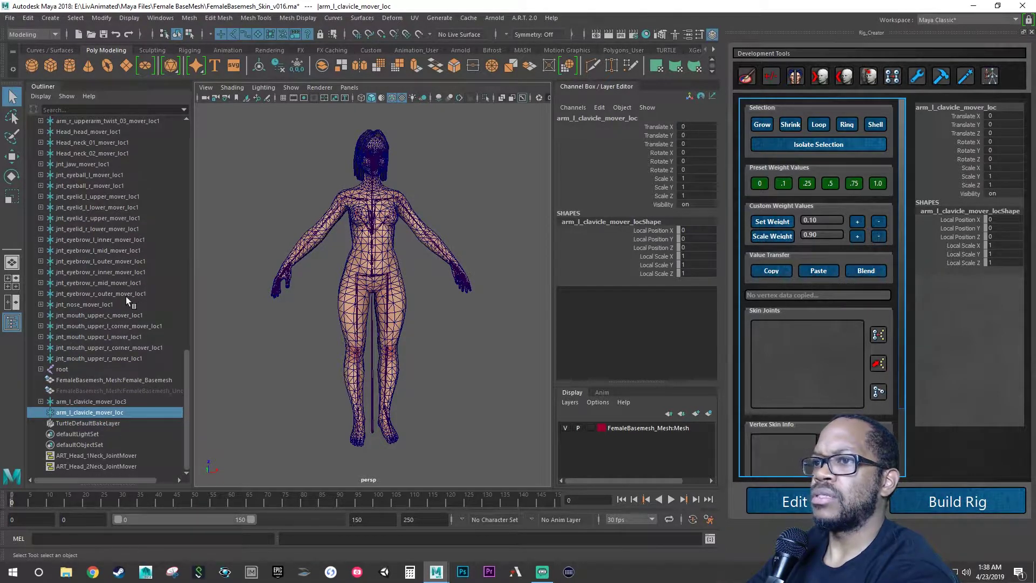
{"action": "left_click", "coordinate": [85, 402], "text": "ctrl"}
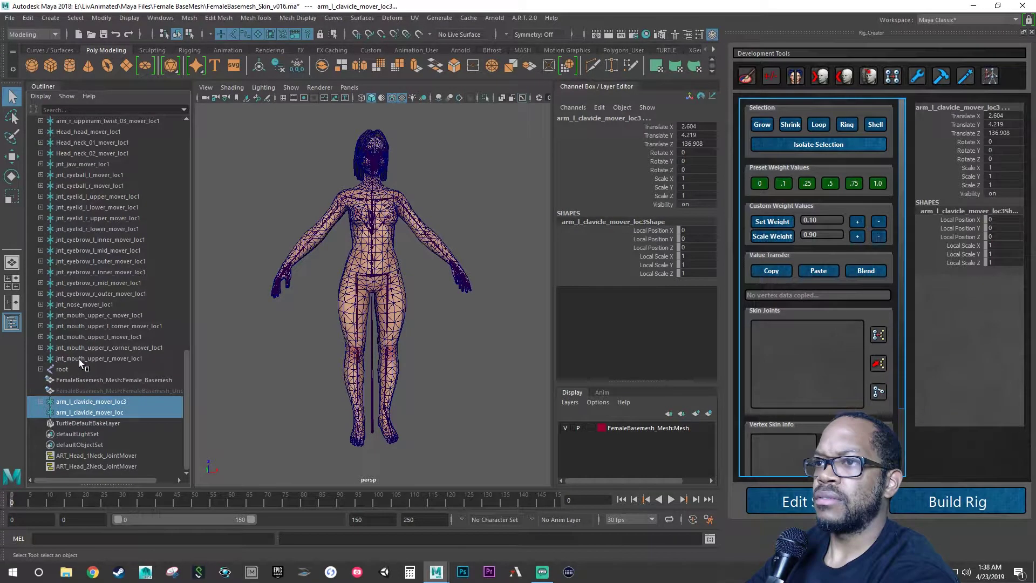
{"action": "left_click", "coordinate": [80, 358], "text": "ctrl"}
{"action": "scroll", "coordinate": [76, 324], "scroll_direction": "up", "scroll_amount": 20}
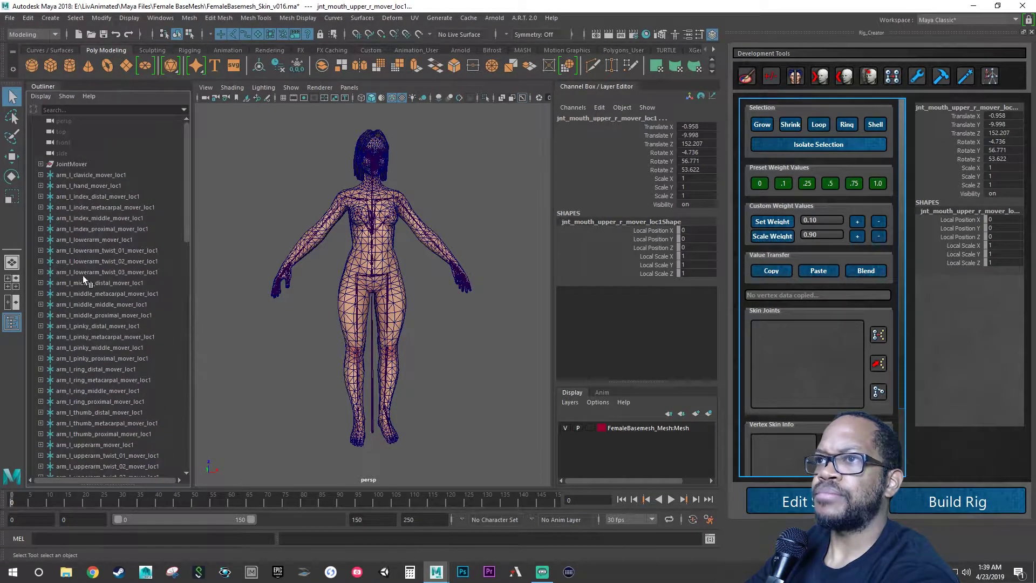
{"action": "left_click", "coordinate": [78, 174], "text": "shift"}
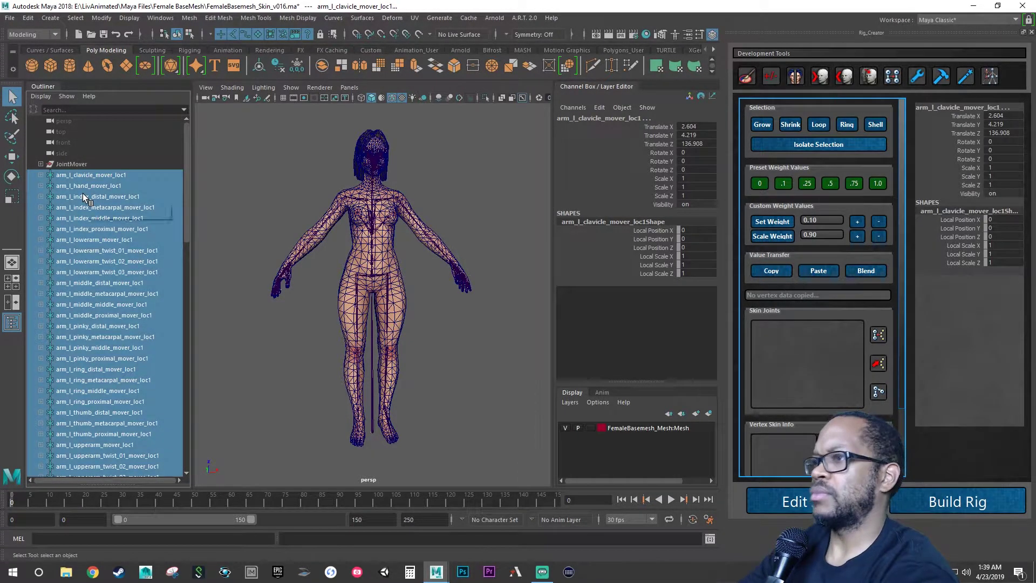
{"action": "key", "text": "Delete"}
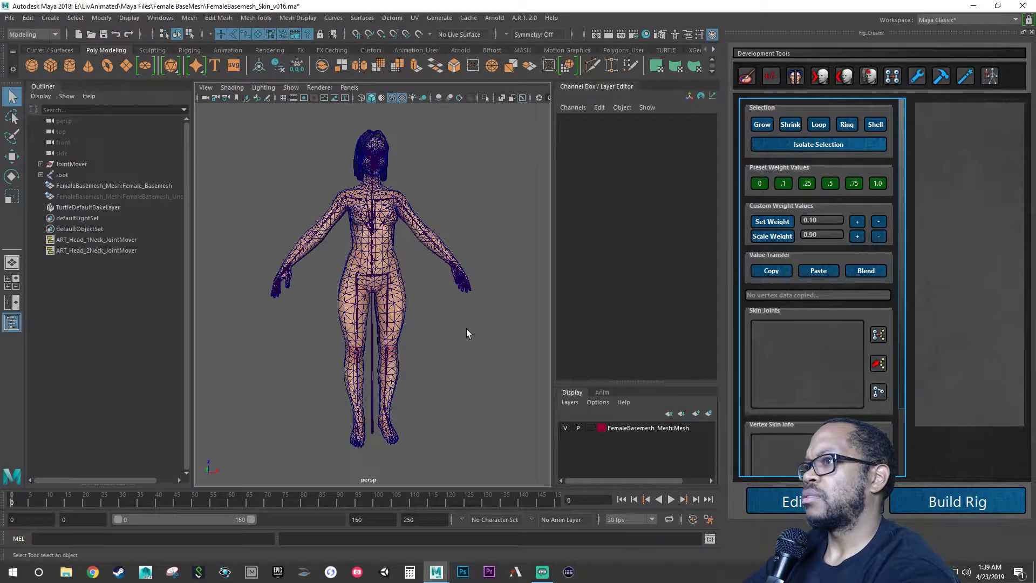
Start the rig build and continue past the introduction of the Publish wizard to the asset naming page
{"action": "left_click", "coordinate": [943, 503]}
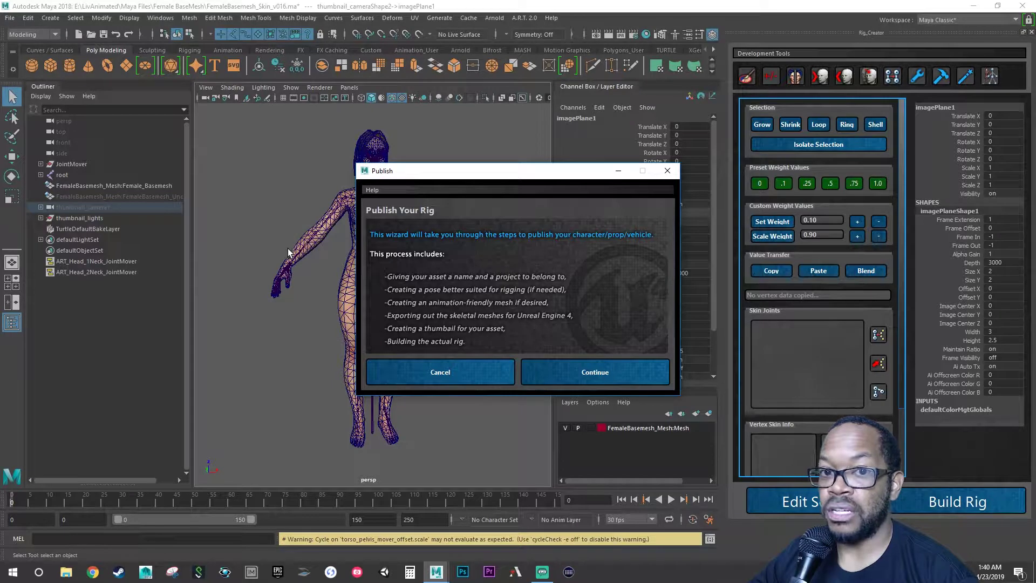
{"action": "left_click", "coordinate": [566, 371]}
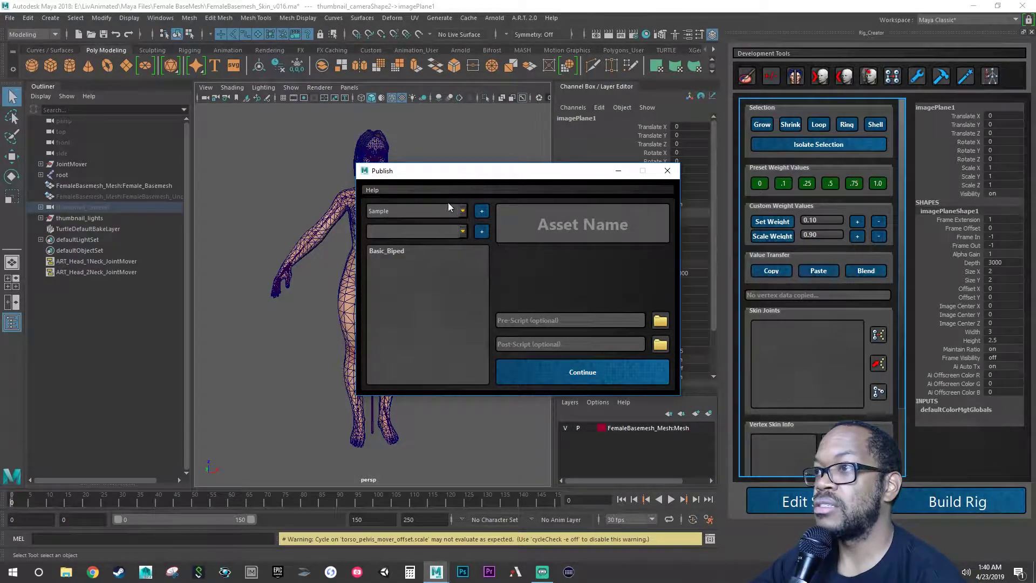
Assign the asset to the Sample project's Female group, name it Base_FemaleMesh and continue to the rig pose page
{"action": "left_click", "coordinate": [463, 231]}
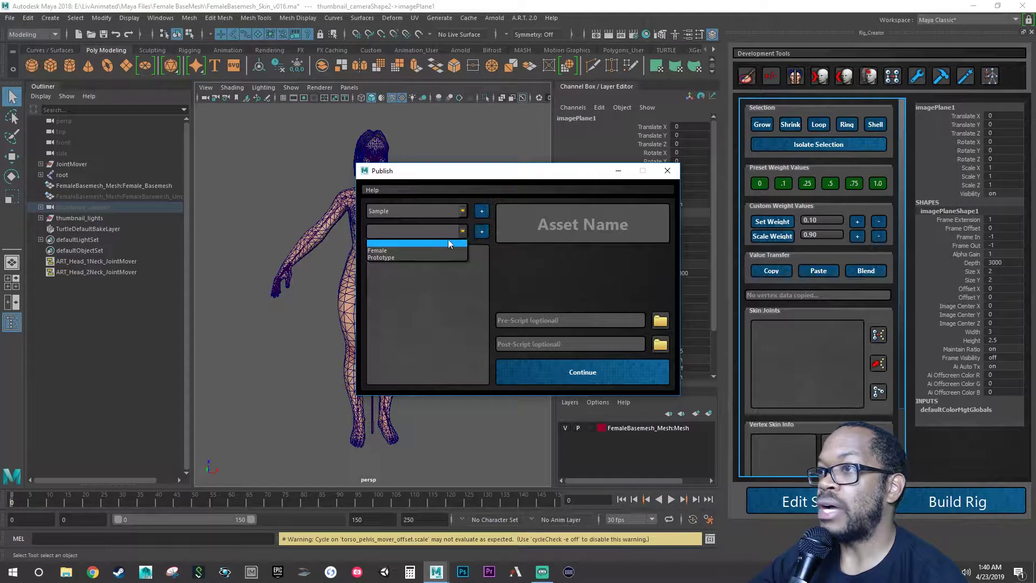
{"action": "left_click", "coordinate": [451, 251]}
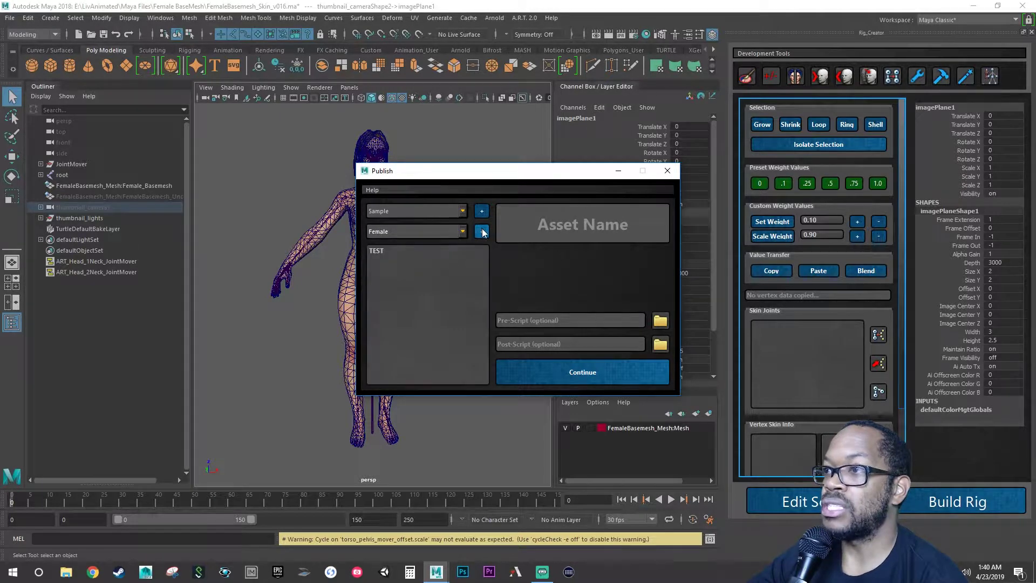
{"action": "left_click", "coordinate": [383, 252]}
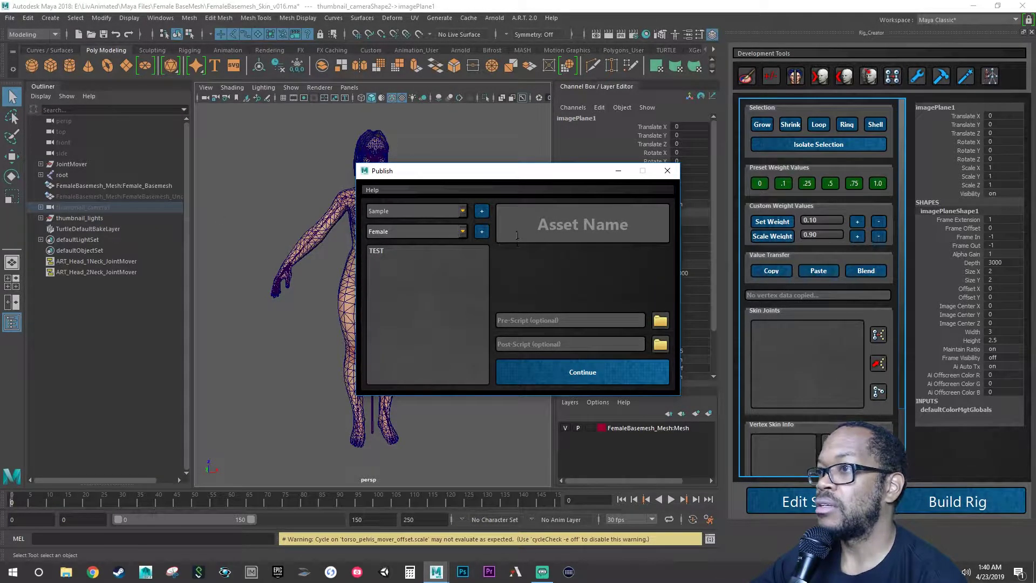
{"action": "left_click", "coordinate": [557, 225]}
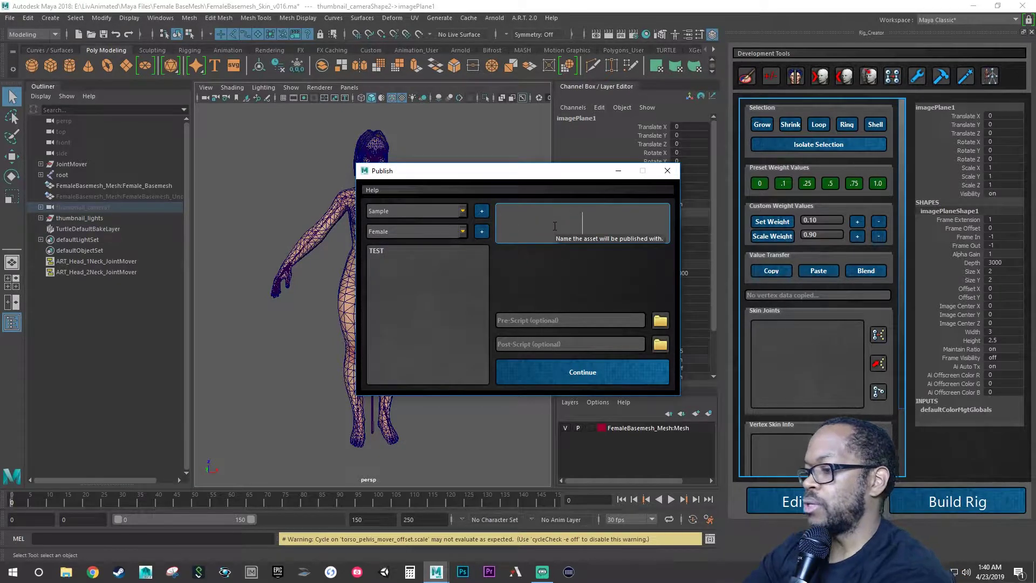
{"action": "type", "text": "Base_"}
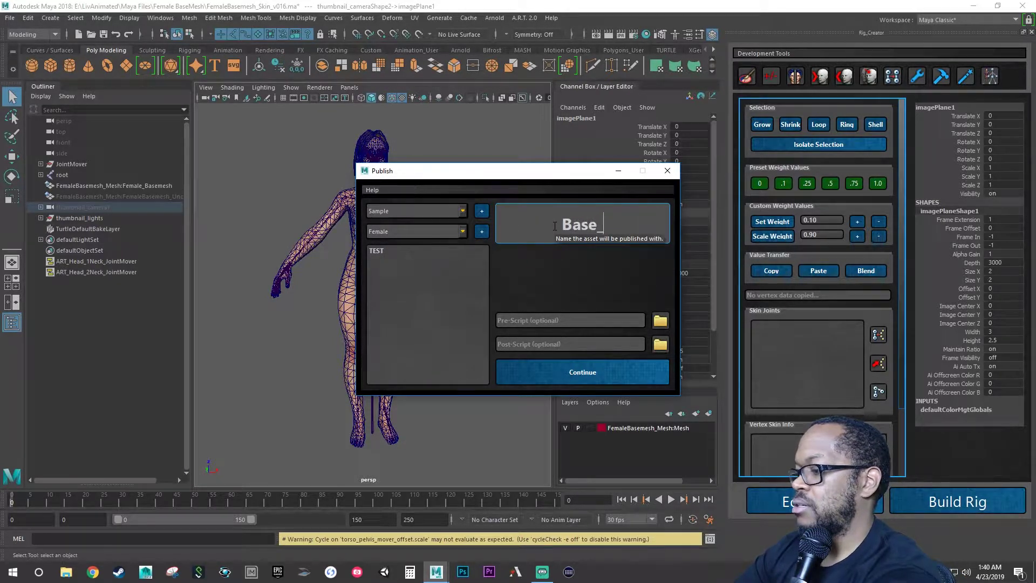
{"action": "type", "text": "Female"}
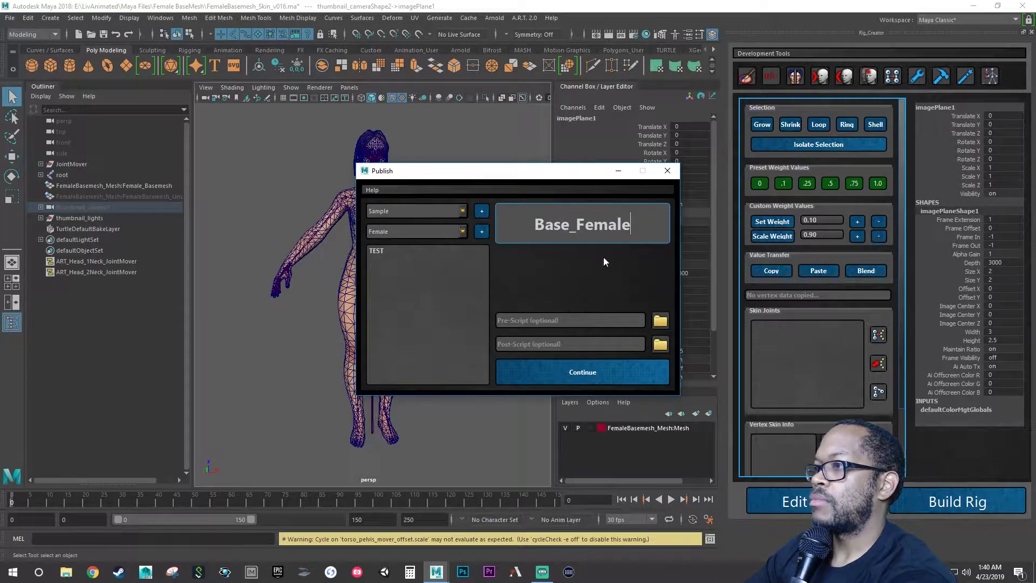
{"action": "type", "text": "M"}
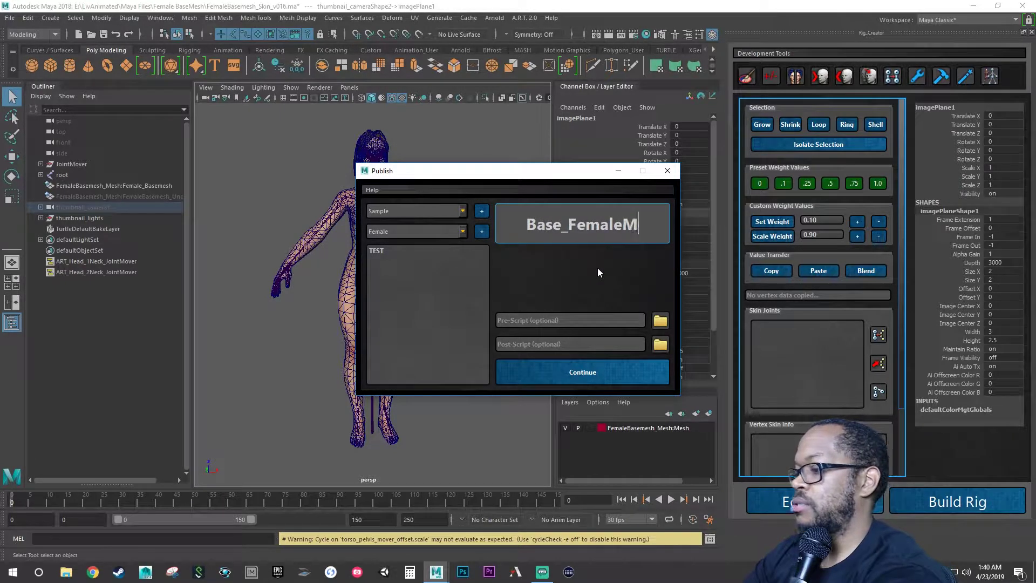
{"action": "type", "text": "esh"}
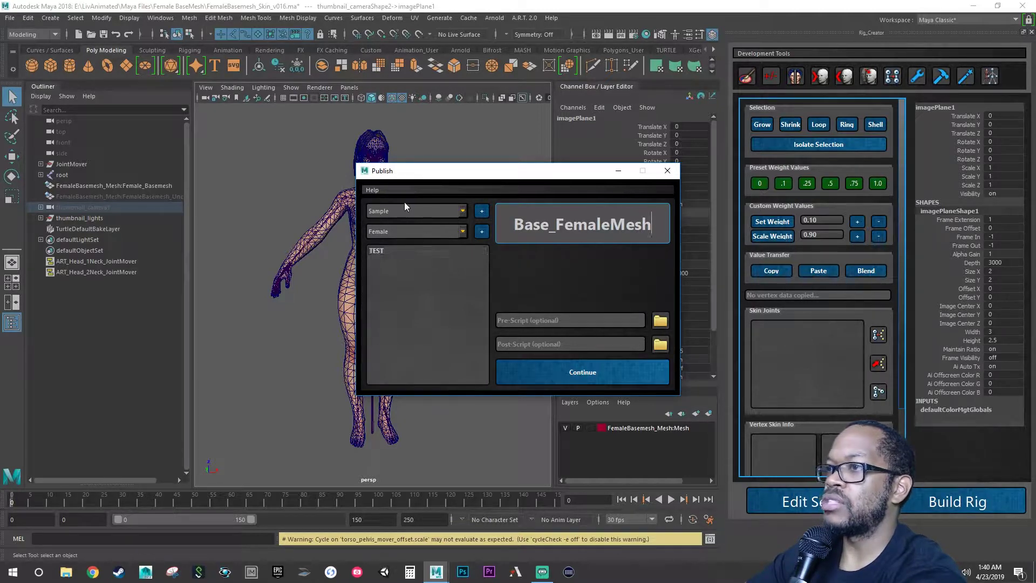
{"action": "left_click", "coordinate": [573, 375]}
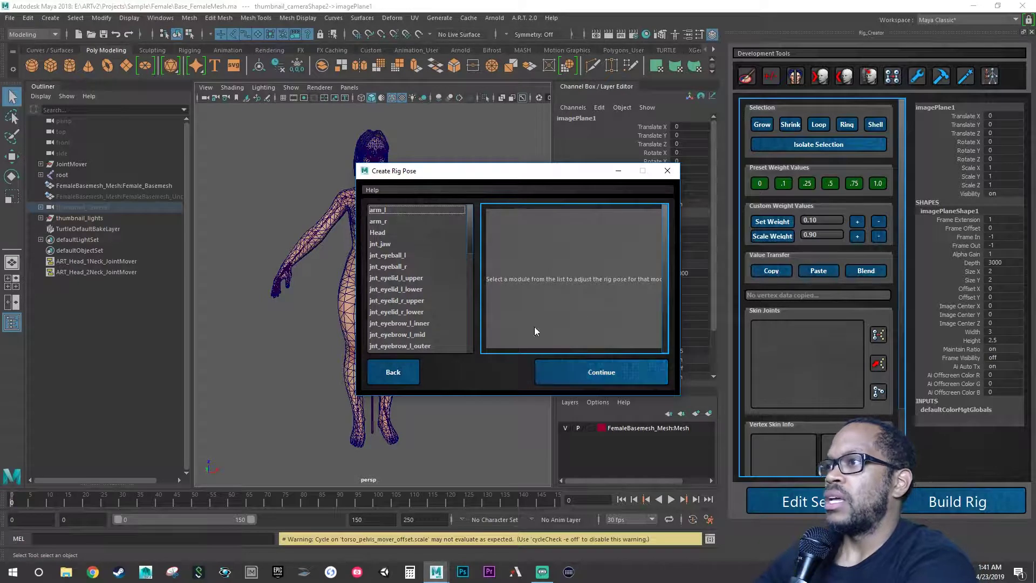
Set the overall rig pose of both arm modules, arm_l and arm_r, fully to the T-pose
{"action": "mouse_move", "coordinate": [426, 265]}
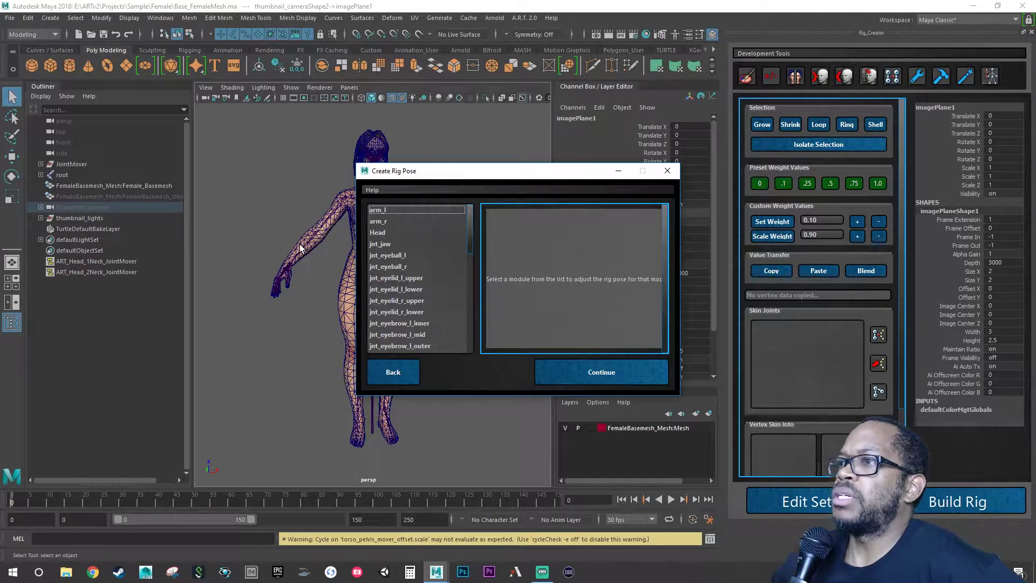
{"action": "left_click_drag", "start_coordinate": [450, 176], "coordinate": [587, 188]}
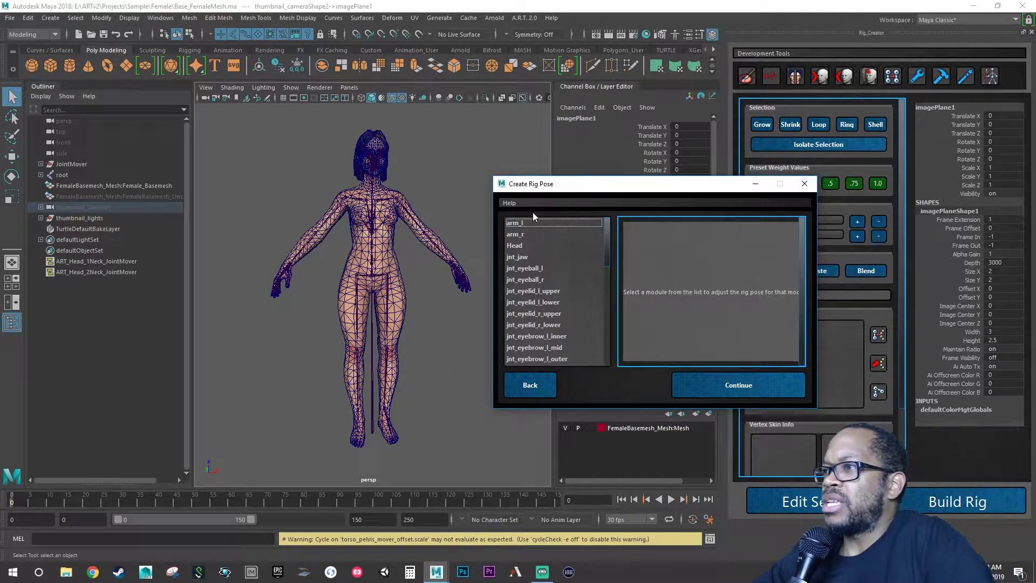
{"action": "left_click", "coordinate": [519, 221]}
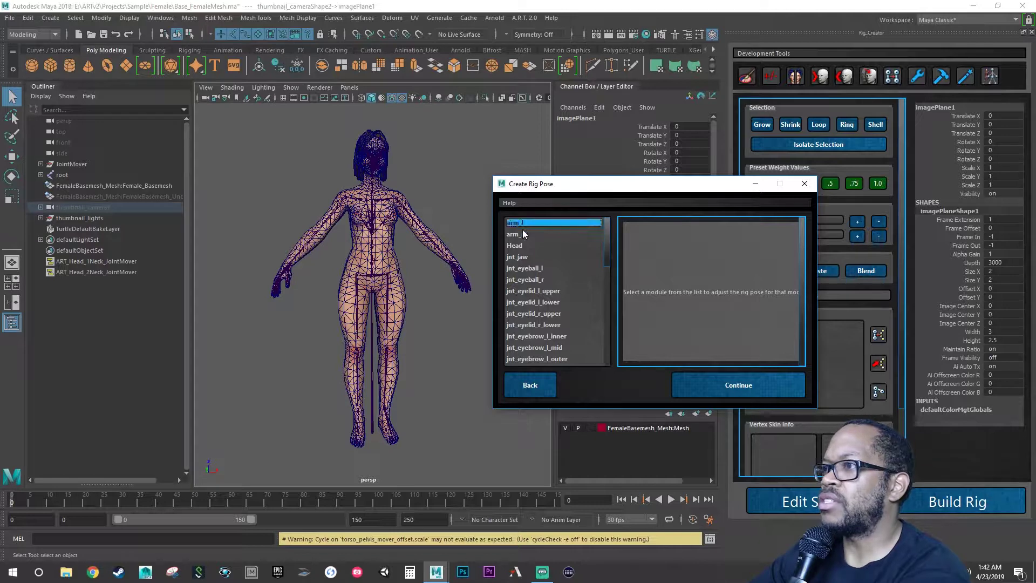
{"action": "left_click", "coordinate": [524, 233]}
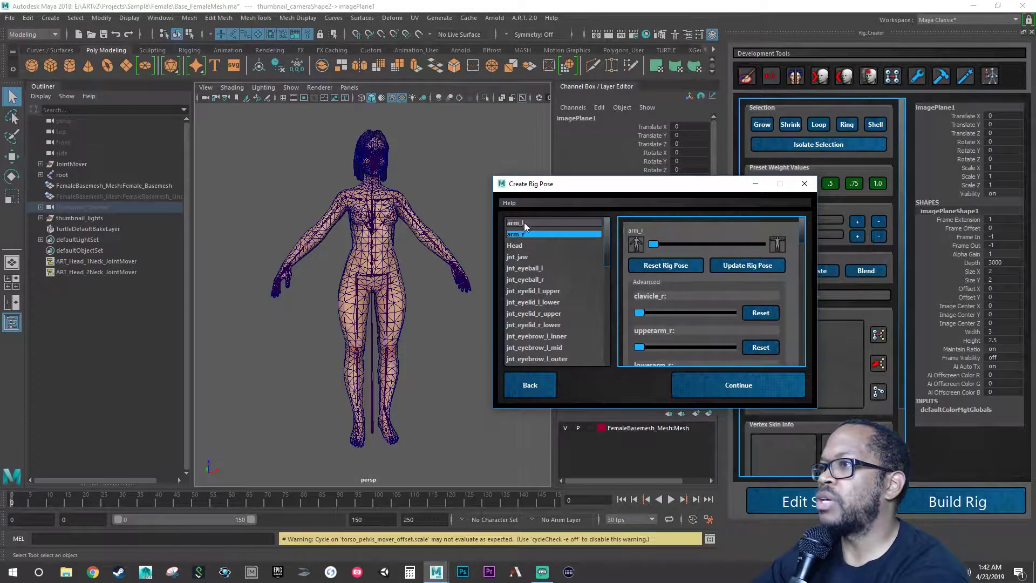
{"action": "left_click", "coordinate": [523, 224]}
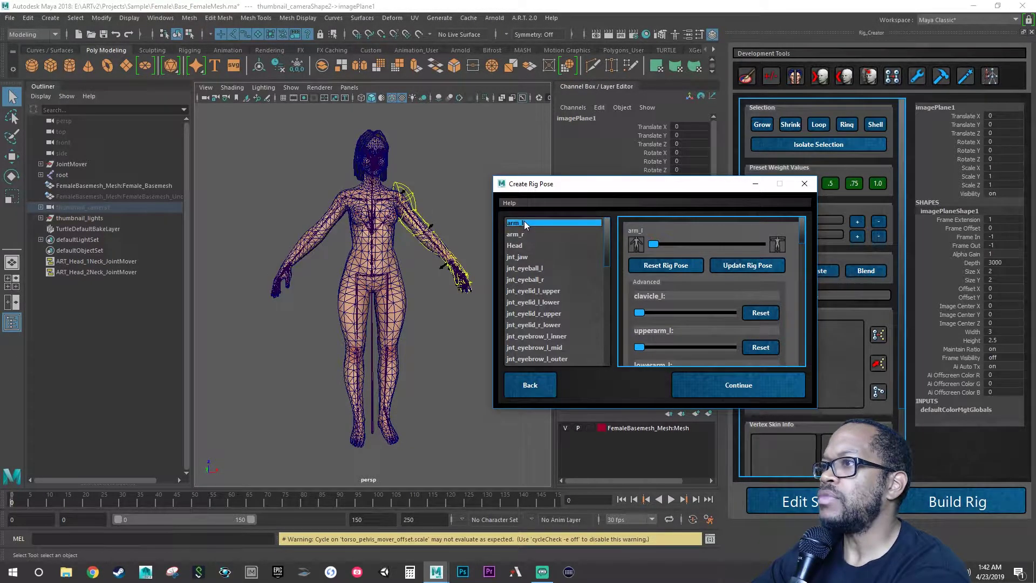
{"action": "left_click", "coordinate": [653, 245]}
{"action": "left_click_drag", "start_coordinate": [654, 246], "coordinate": [774, 254]}
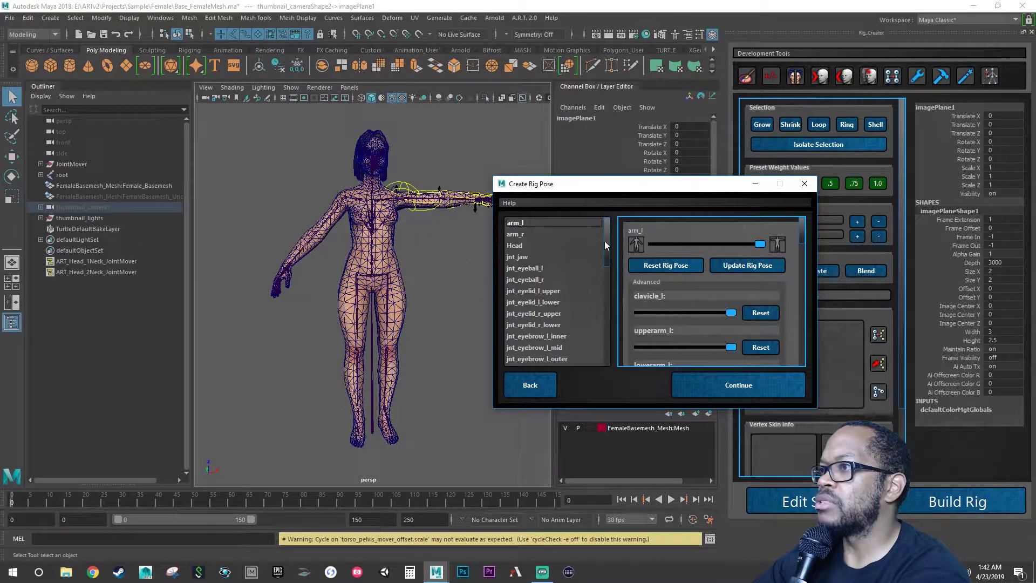
{"action": "left_click", "coordinate": [532, 235]}
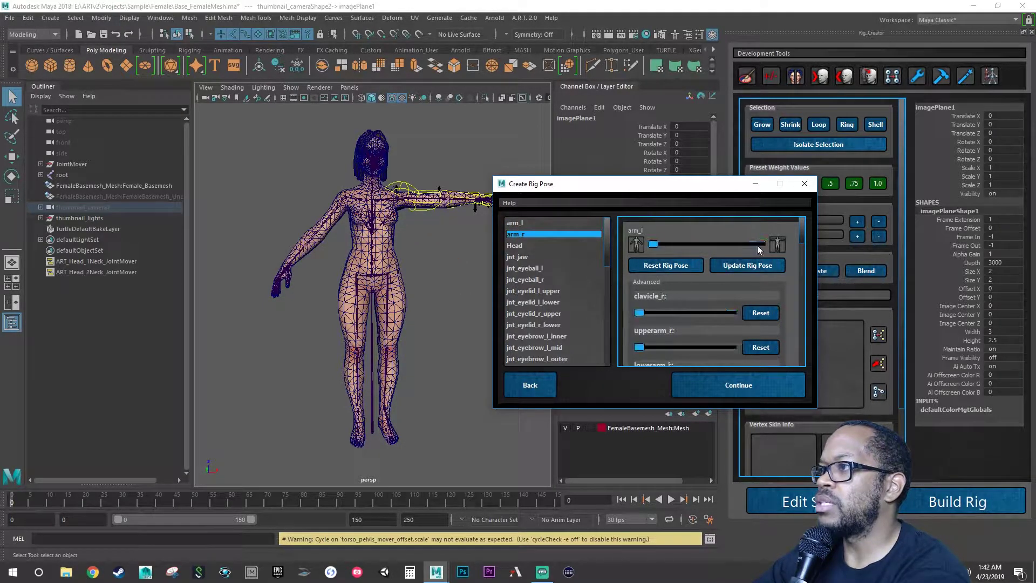
{"action": "left_click_drag", "start_coordinate": [653, 243], "coordinate": [797, 258]}
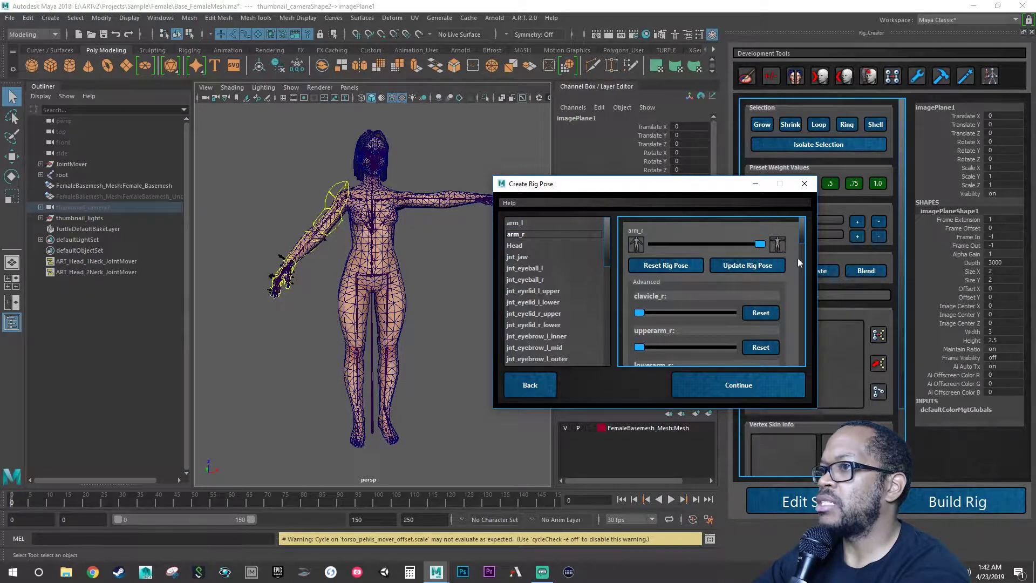
Inspect the character's posed arms up close from behind, from the side and from the front
{"action": "left_click_drag", "start_coordinate": [471, 255], "coordinate": [238, 254], "text": "alt"}
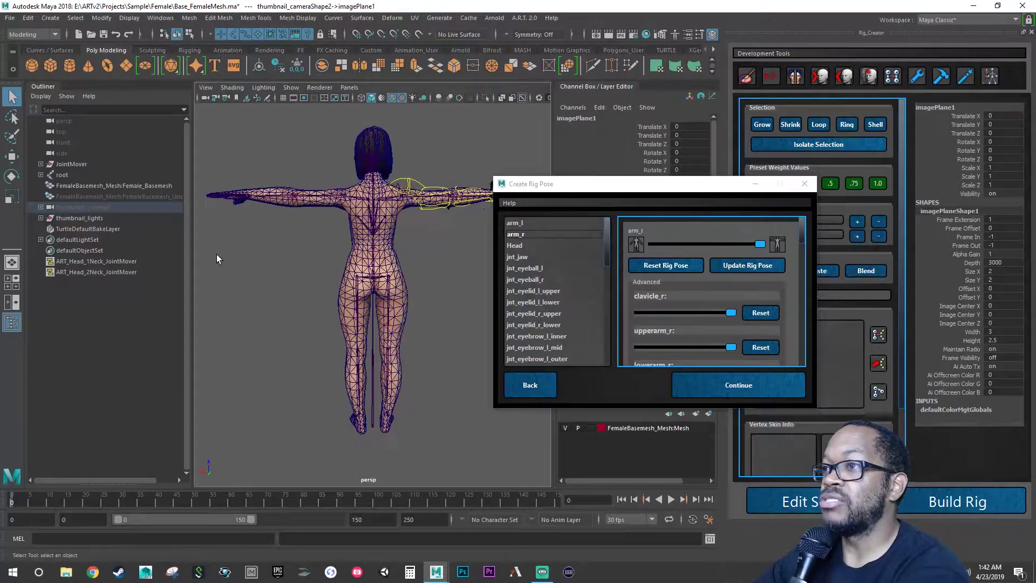
{"action": "middle_click_drag", "start_coordinate": [283, 247], "coordinate": [224, 309], "text": "alt"}
{"action": "right_click_drag", "start_coordinate": [224, 310], "coordinate": [353, 298], "text": "alt"}
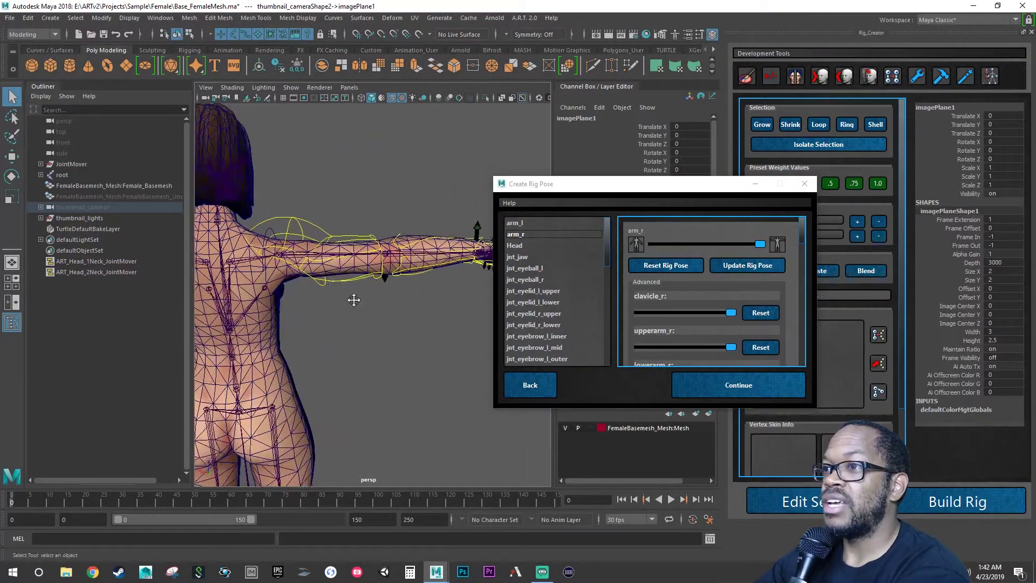
{"action": "middle_click_drag", "start_coordinate": [354, 298], "coordinate": [420, 304], "text": "alt"}
{"action": "mouse_move", "coordinate": [391, 316]}
{"action": "left_mouse_down", "text": "alt"}
{"action": "mouse_move", "coordinate": [384, 309]}
{"action": "mouse_move", "coordinate": [443, 304]}
{"action": "mouse_move", "coordinate": [389, 305]}
{"action": "left_mouse_up", "text": "alt"}
{"action": "right_click_drag", "start_coordinate": [388, 305], "coordinate": [278, 309], "text": "alt"}
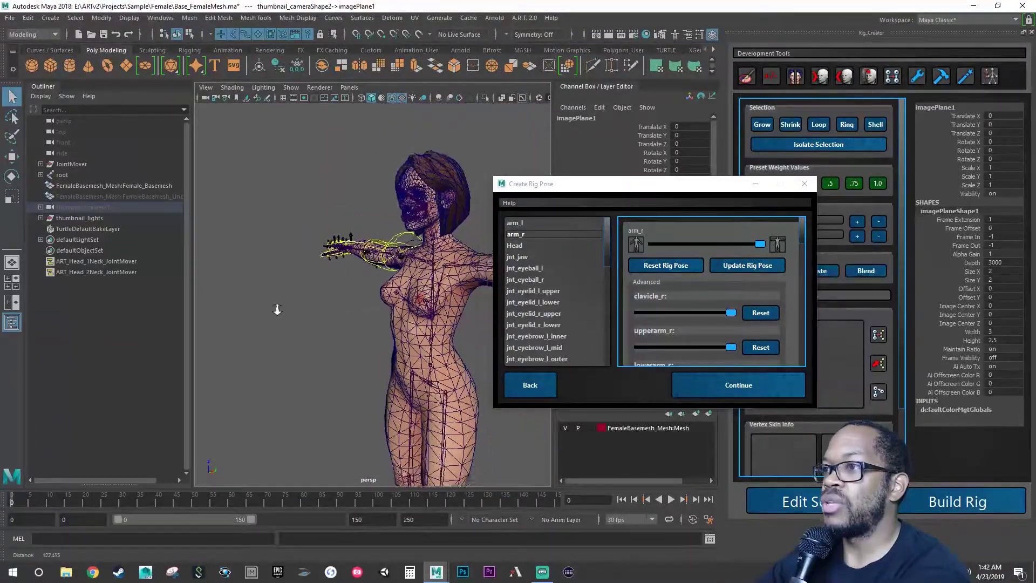
{"action": "left_click_drag", "start_coordinate": [278, 309], "coordinate": [306, 275], "text": "alt"}
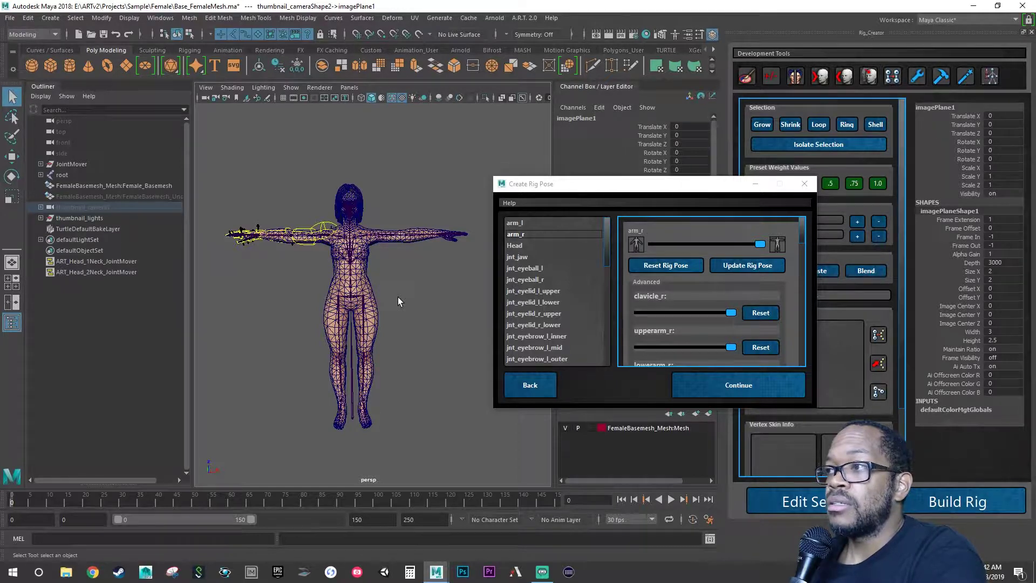
Accept the rig pose, skip the mesh slicer, keep the default thumbnail and build the rig
{"action": "left_click", "coordinate": [729, 387]}
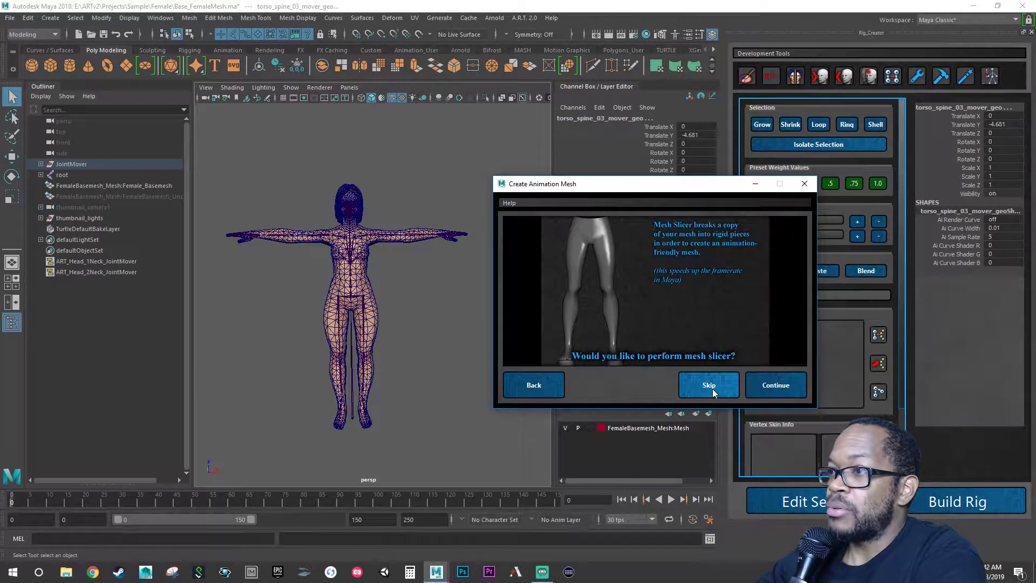
{"action": "left_click", "coordinate": [713, 388]}
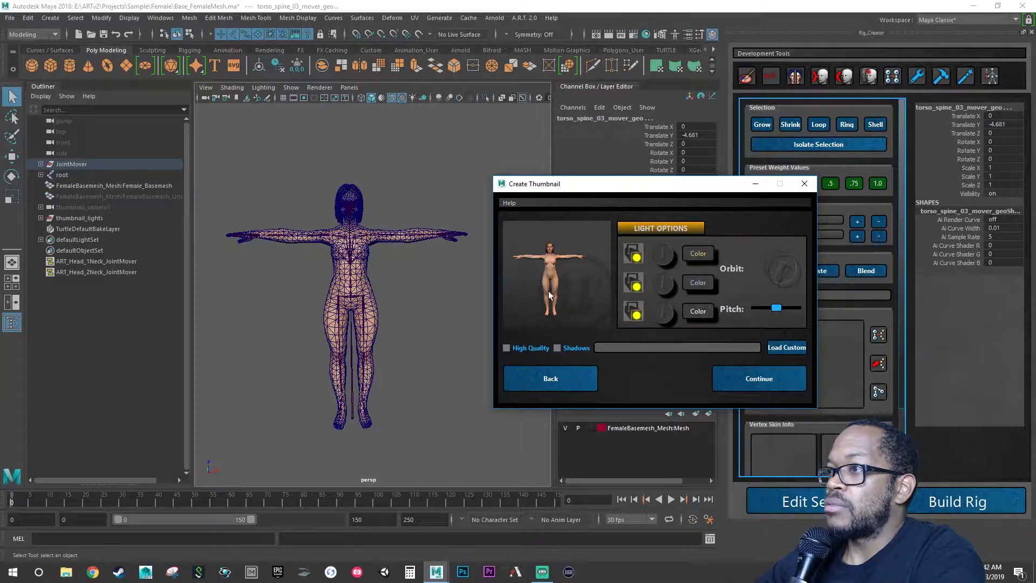
{"action": "left_click", "coordinate": [747, 381]}
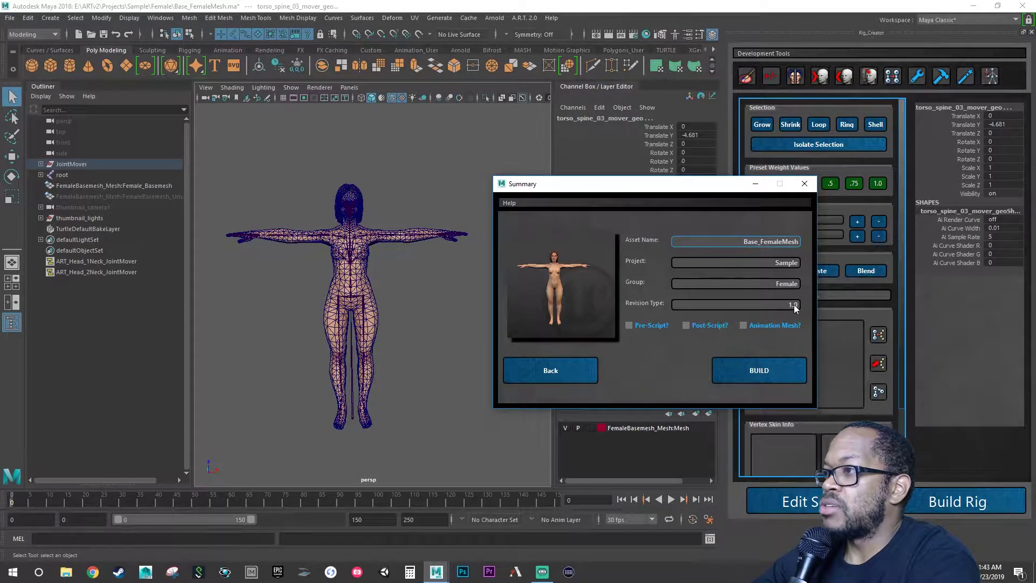
{"action": "left_click", "coordinate": [770, 375]}
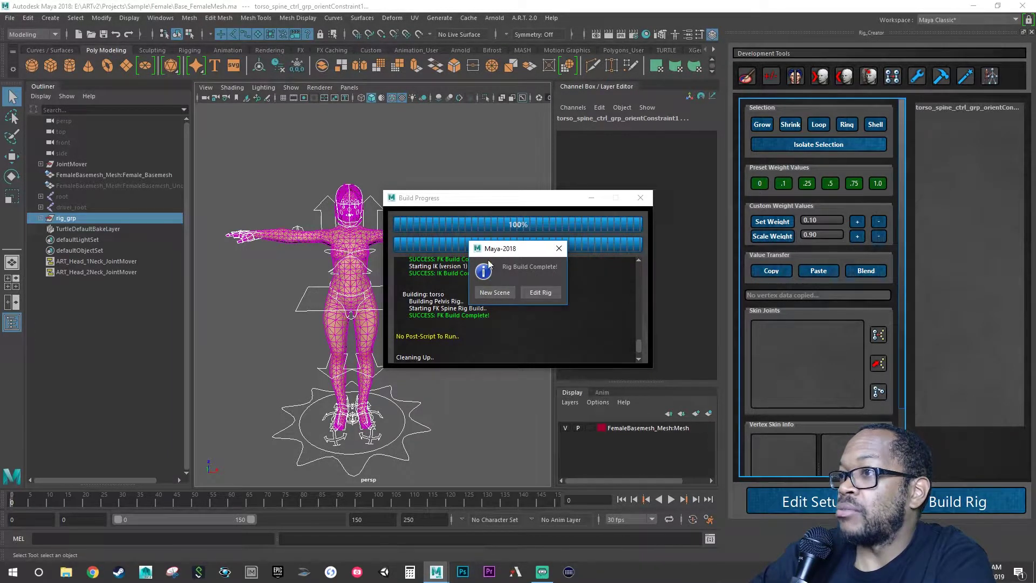
Start a new scene from the rig build completion message and close the Build Progress window
{"action": "left_click_drag", "start_coordinate": [502, 251], "coordinate": [724, 264]}
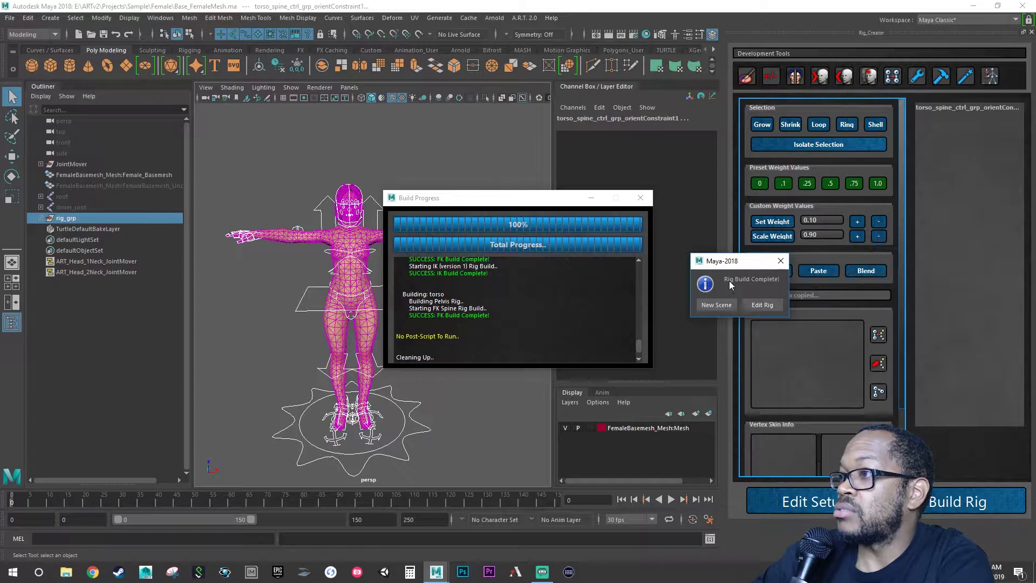
{"action": "left_click", "coordinate": [723, 304]}
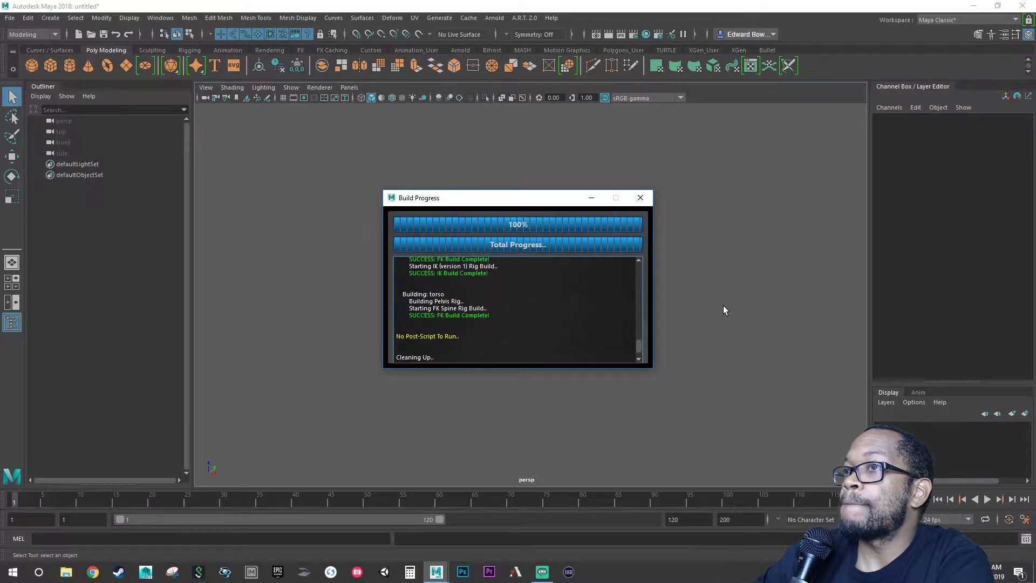
{"action": "left_click", "coordinate": [642, 199]}
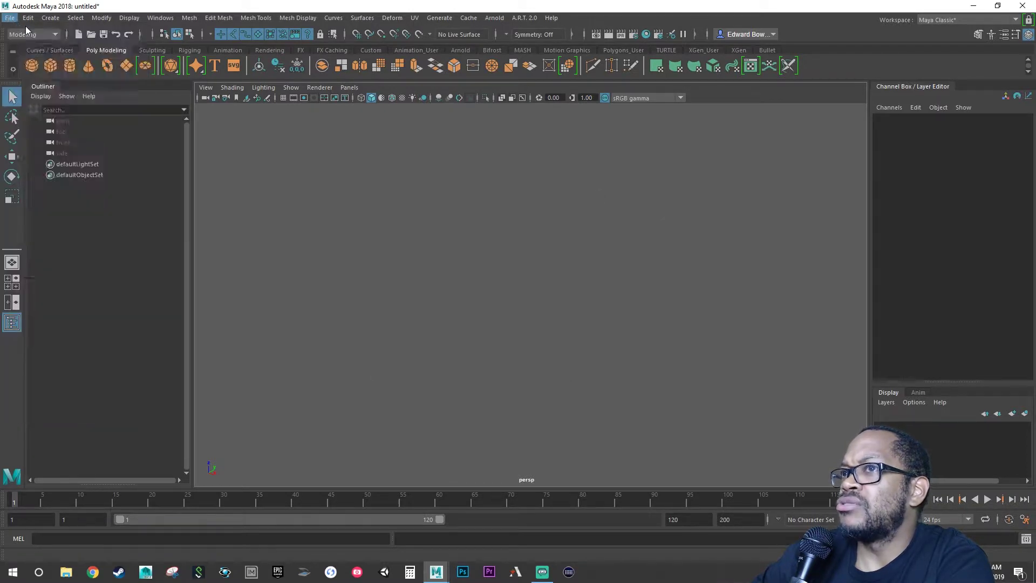
Exit Maya completely and relaunch it for a fresh session
{"action": "left_click", "coordinate": [1020, 7]}
{"action": "left_click", "coordinate": [1021, 9]}
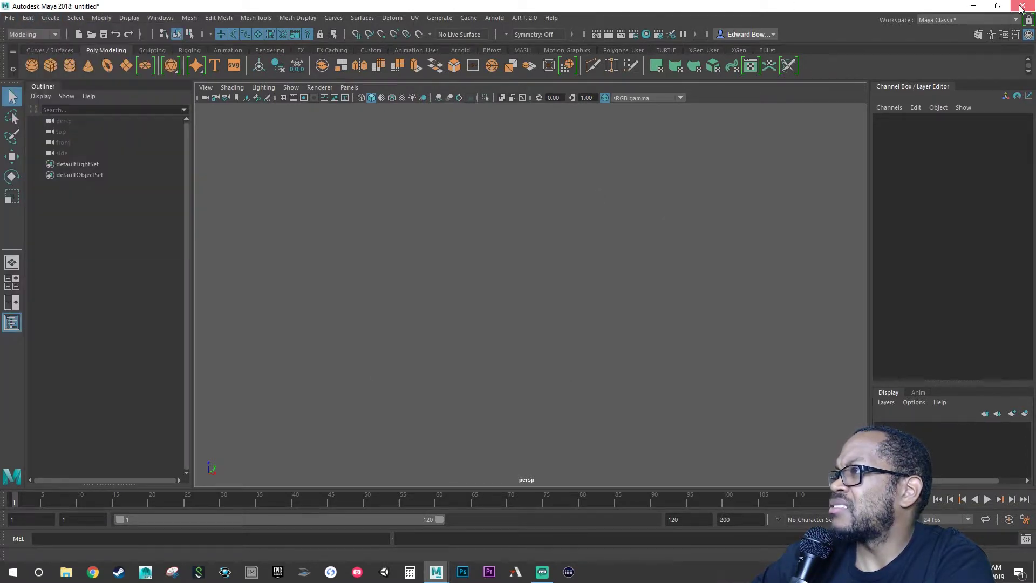
{"action": "left_click", "coordinate": [516, 293]}
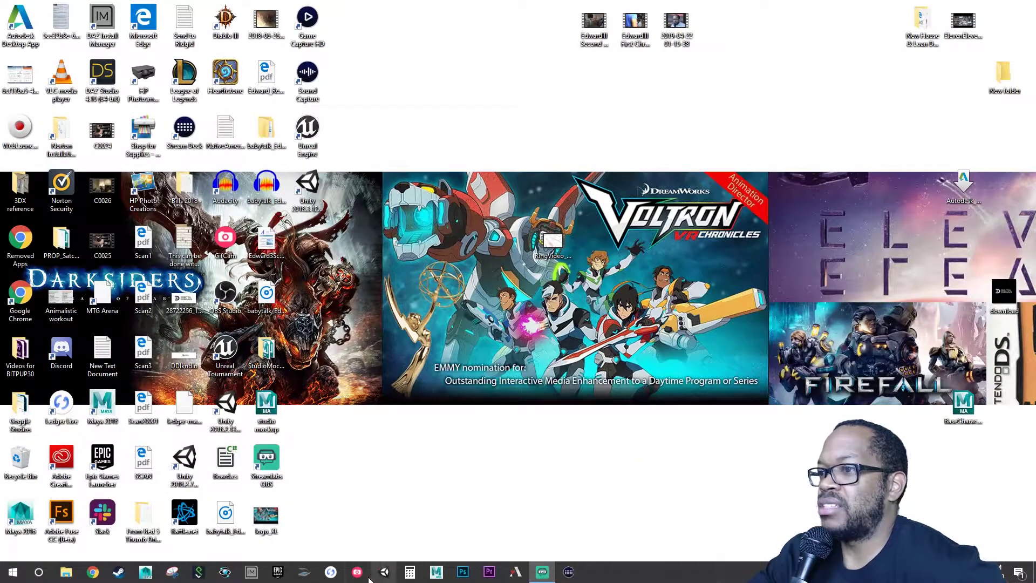
{"action": "left_click", "coordinate": [441, 576]}
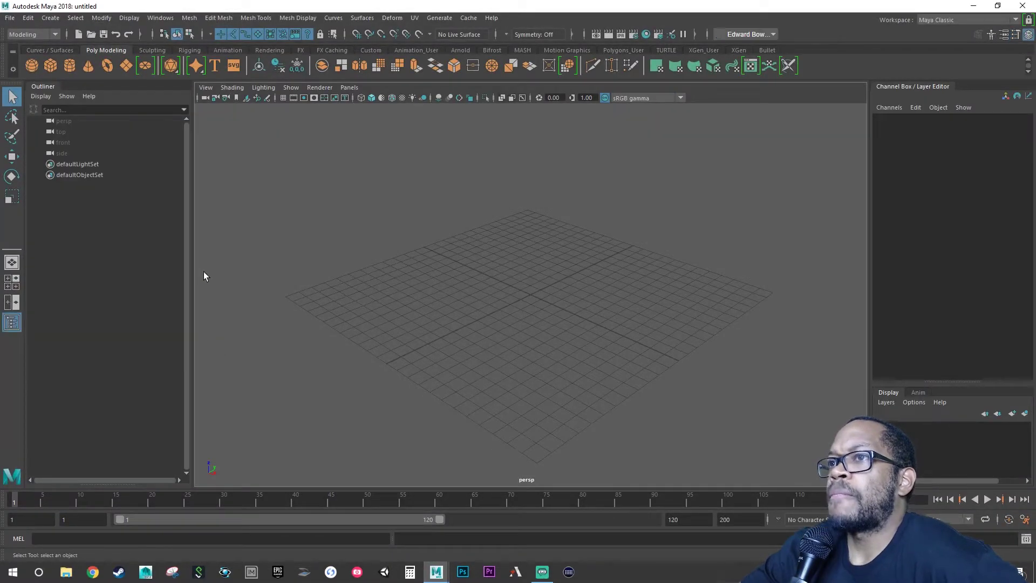
Bring up the file commands for the empty untitled scene
{"action": "left_click", "coordinate": [10, 18]}
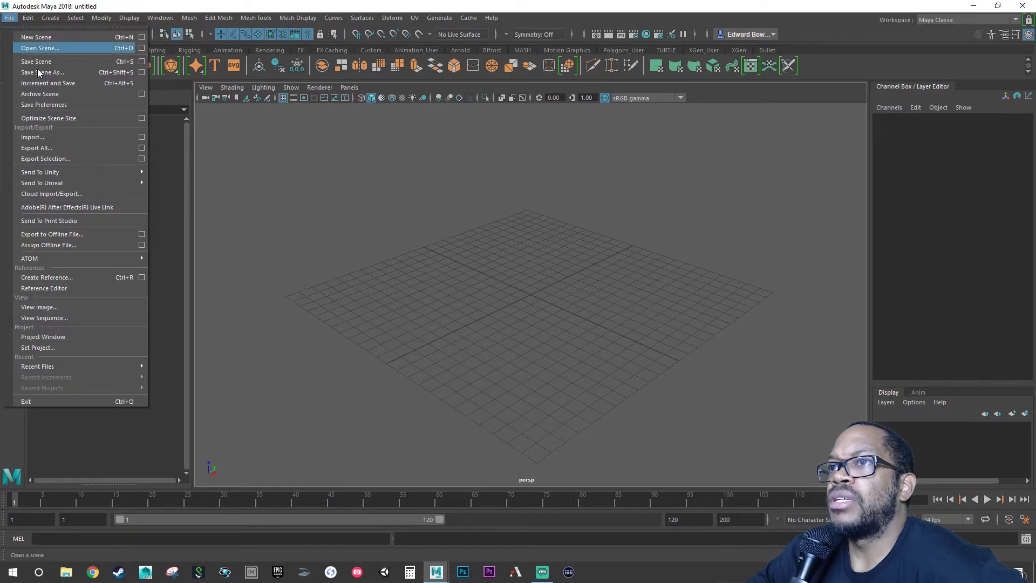